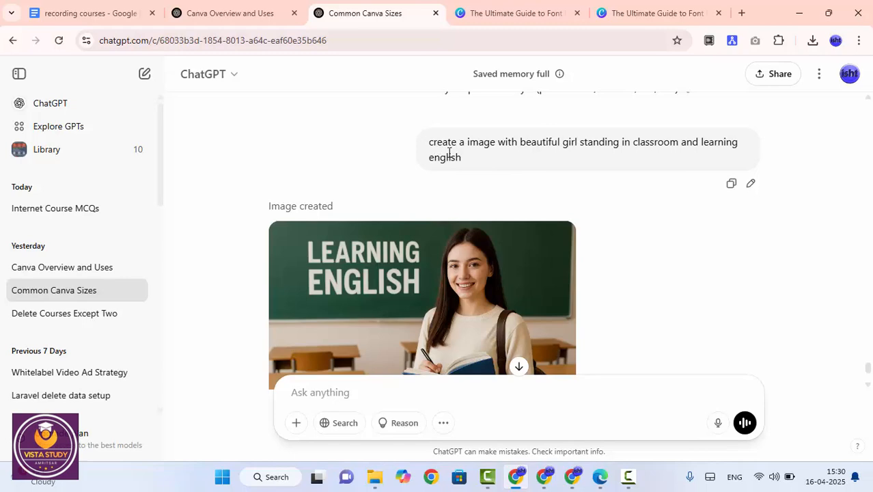
Examine the prompt and the generated picture of the girl learning English, and switch from ChatGPT to the Canva design
triple_click(448, 153)
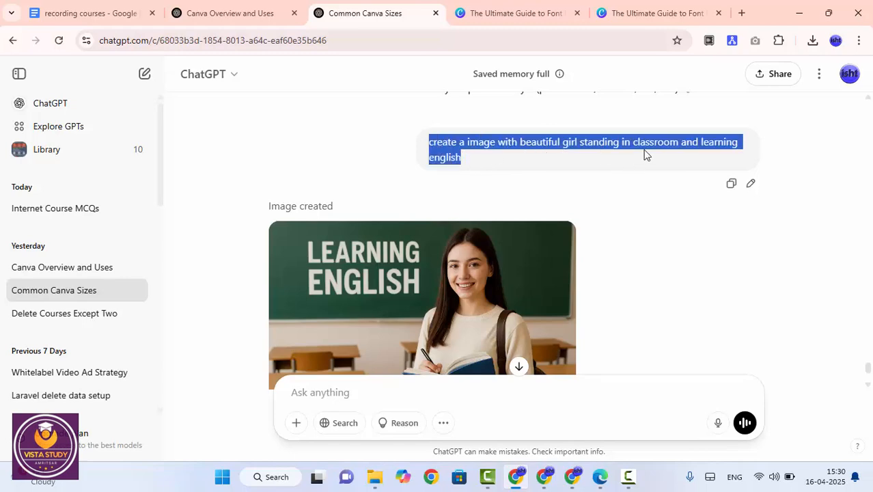
scroll(360, 252, down, 2)
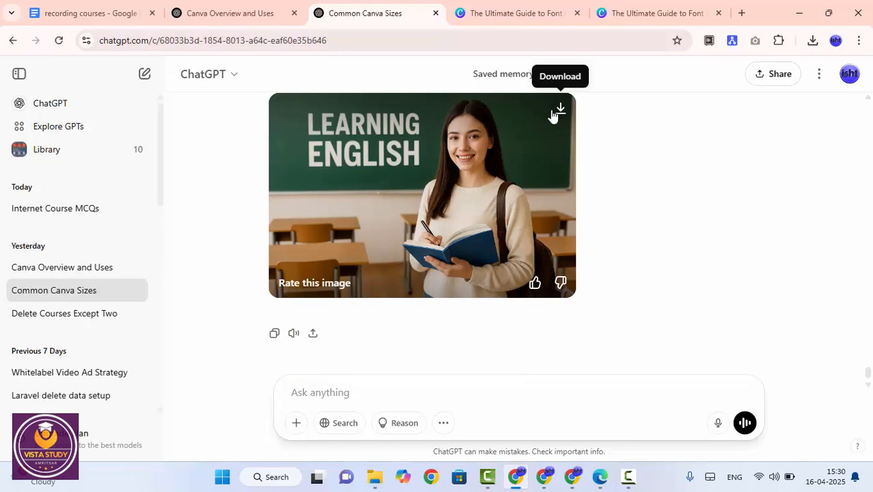
key(alt+Tab)
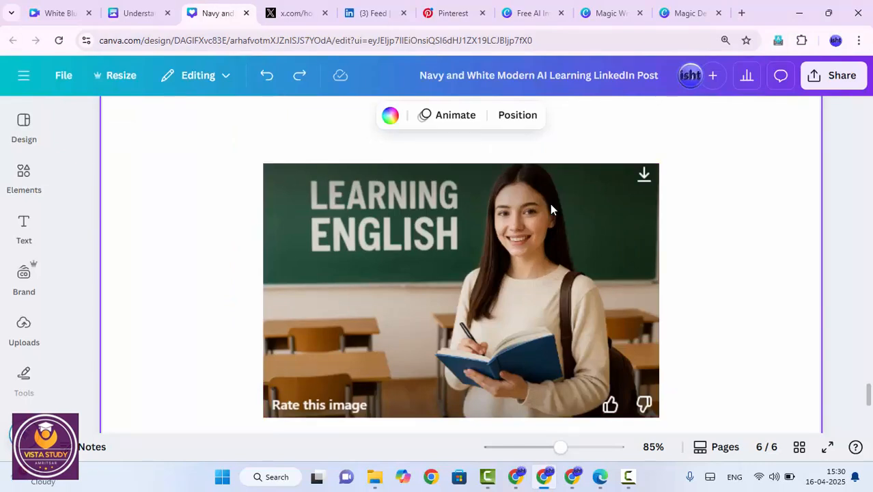
Remove the background from the classroom photo on page 6 with BG Remover and shift the cutout slightly to the right
scroll(565, 195, down, 2)
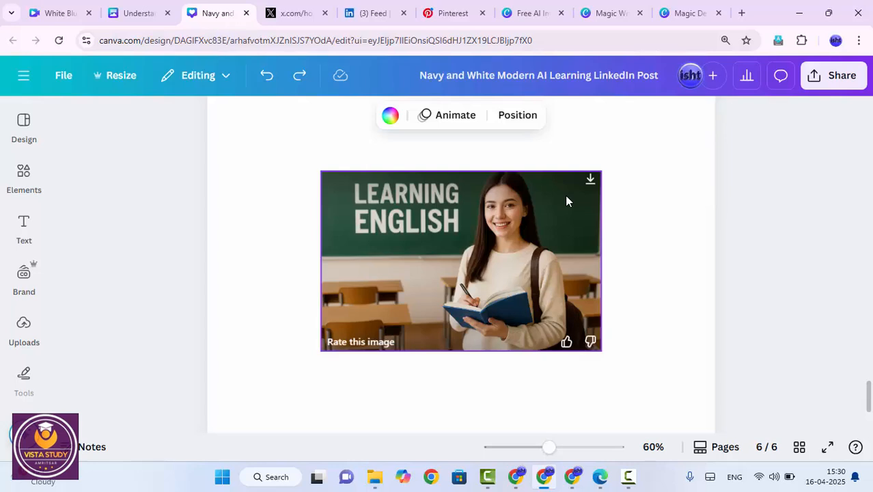
click(538, 228)
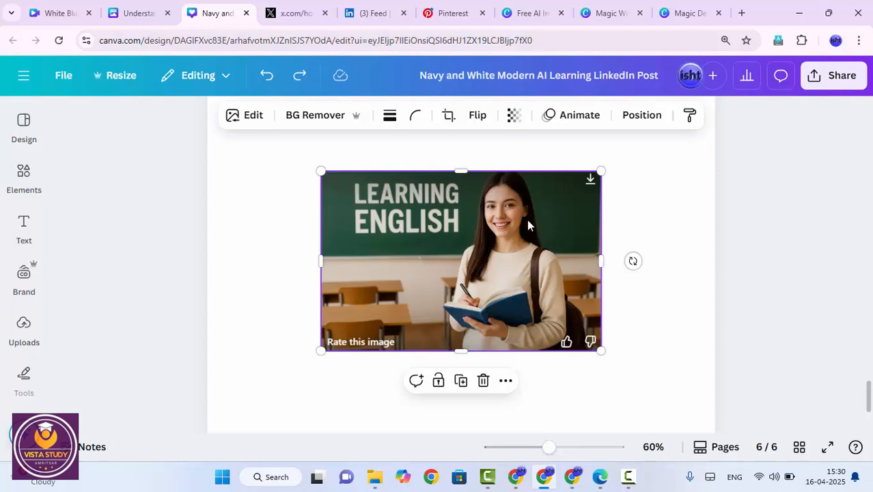
click(255, 116)
scroll(240, 239, down, 1)
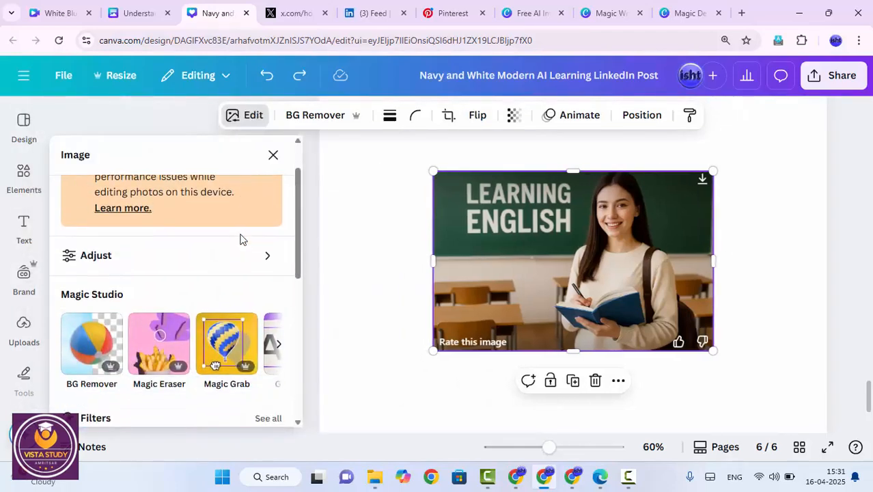
scroll(241, 237, down, 2)
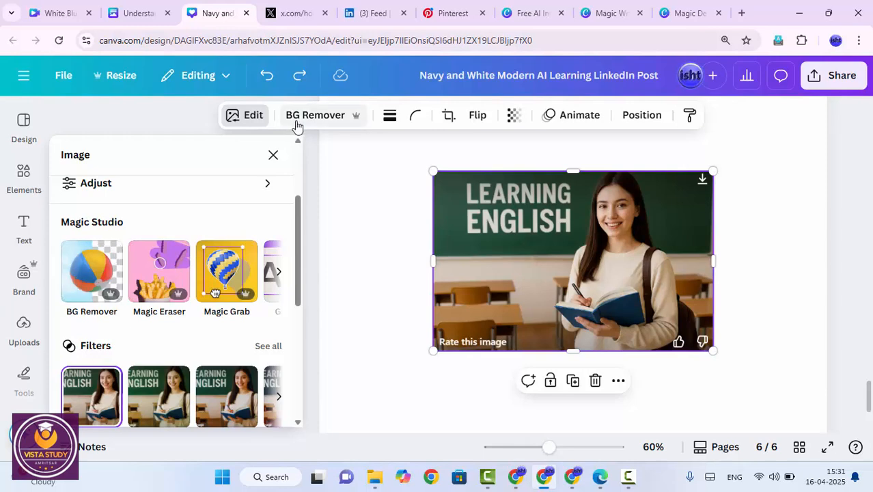
click(98, 283)
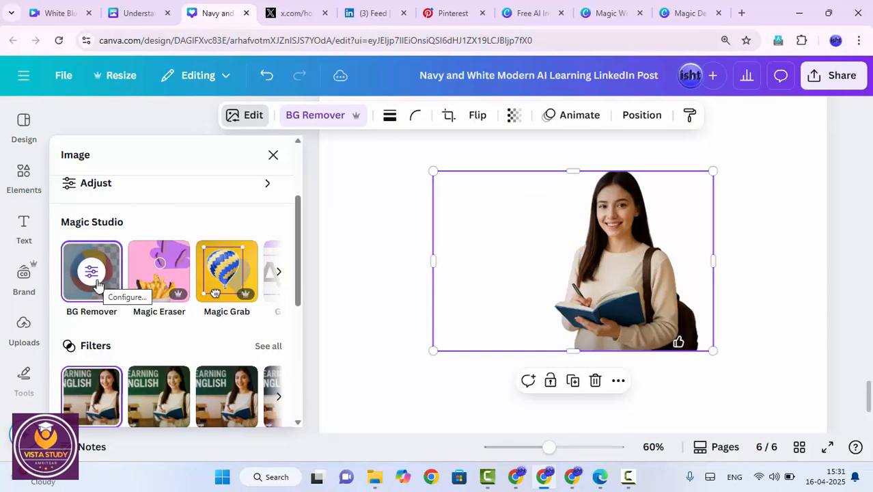
click(635, 279)
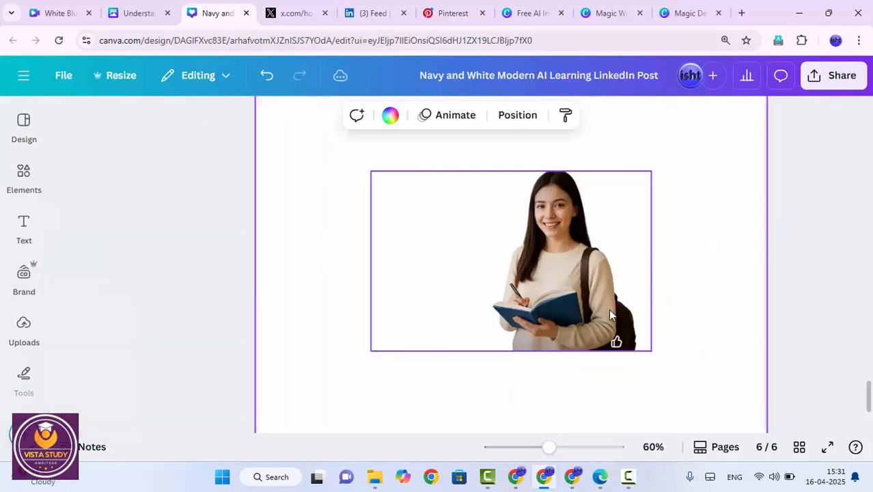
mouse_move(570, 300)
mouse_down()
mouse_move(584, 292)
mouse_move(558, 302)
mouse_up()
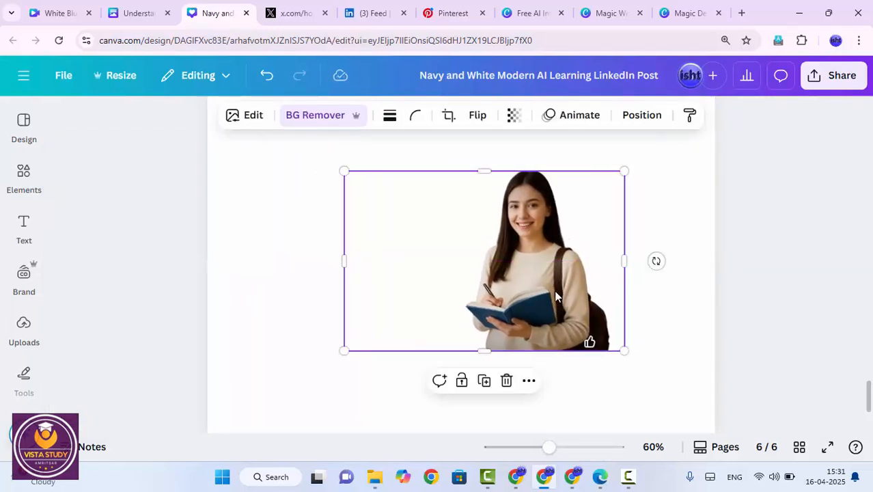
Open the page 5 classroom photo in Magic Eraser and set the brush size to 39
scroll(552, 294, down, 3)
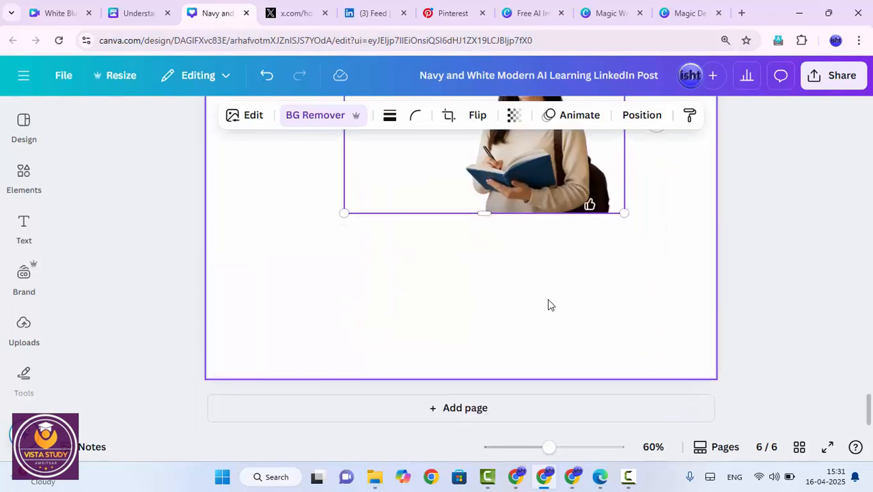
scroll(548, 301, up, 6)
scroll(548, 304, up, 4)
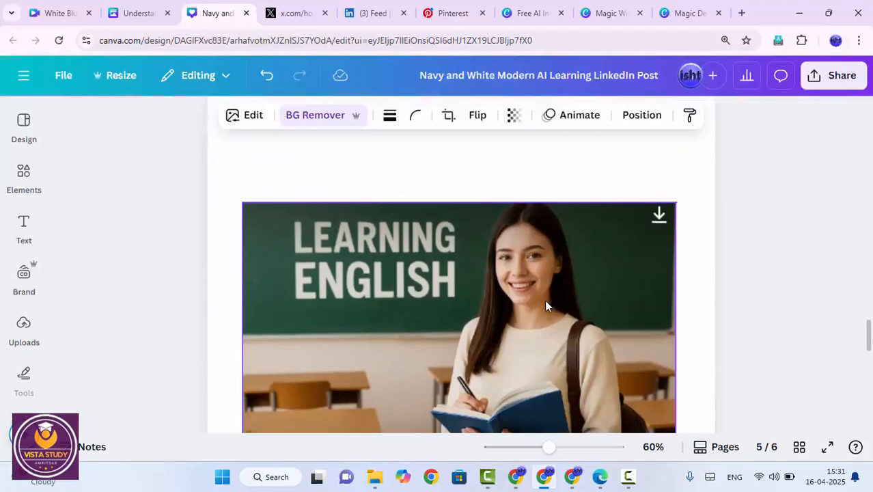
scroll(544, 301, down, 1)
scroll(551, 265, up, 2)
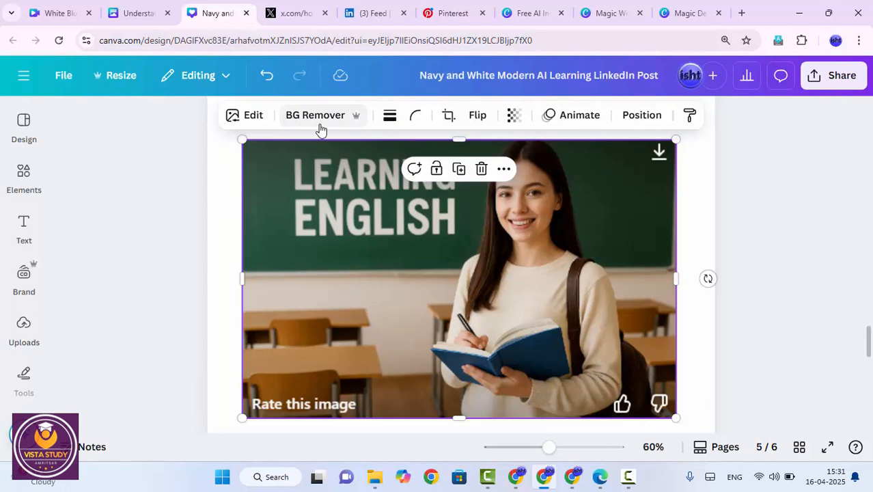
click(250, 117)
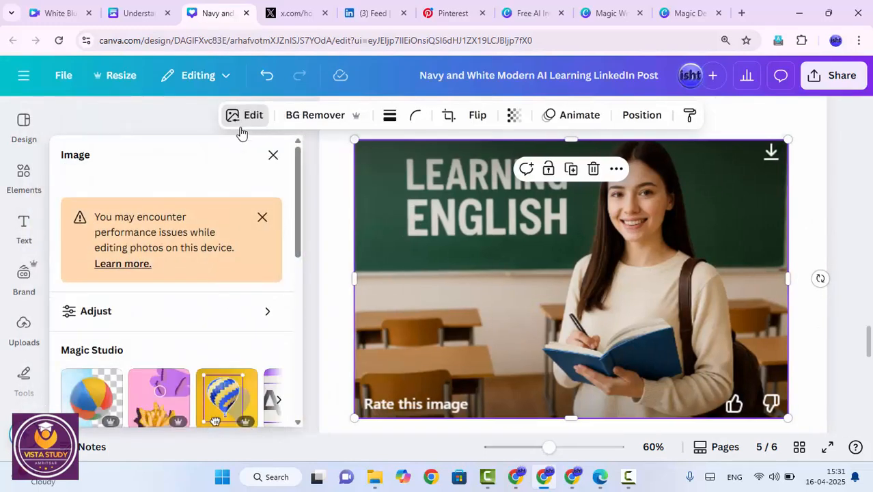
scroll(189, 290, down, 2)
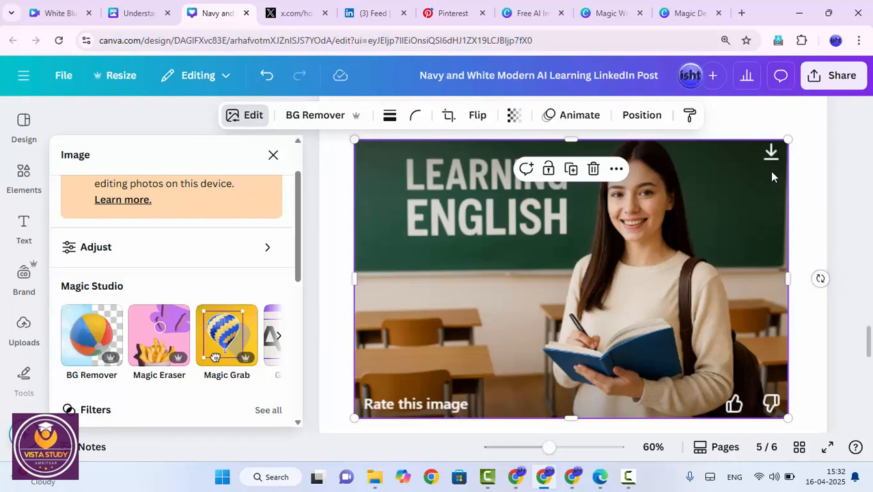
click(159, 342)
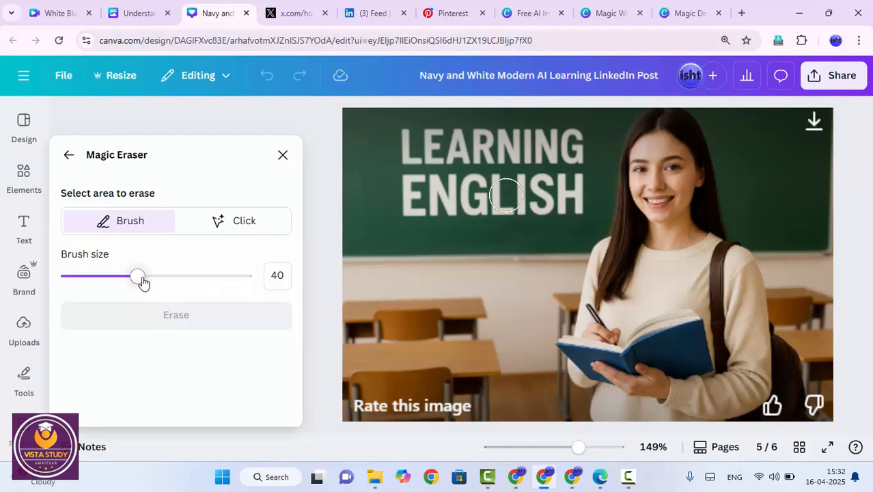
drag(136, 278, 135, 282)
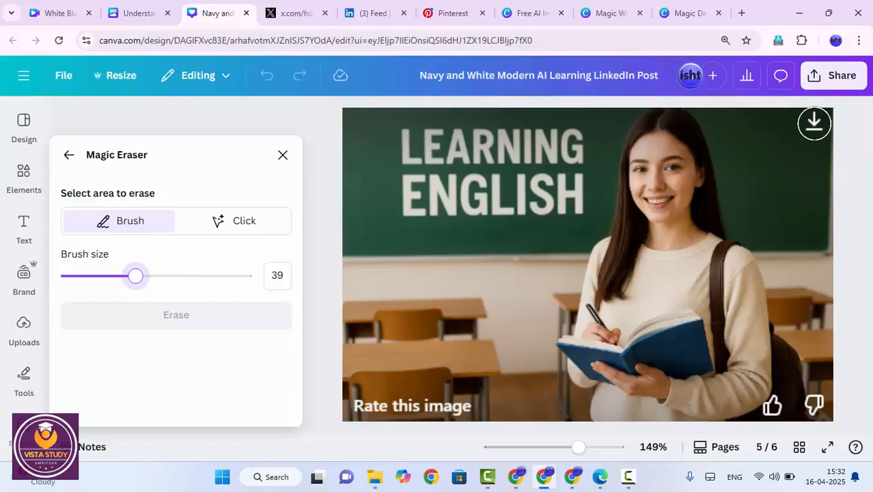
Erase the download icon, both thumb icons and the "Rate this image" caption from the photo, and close Magic Eraser
click(815, 123)
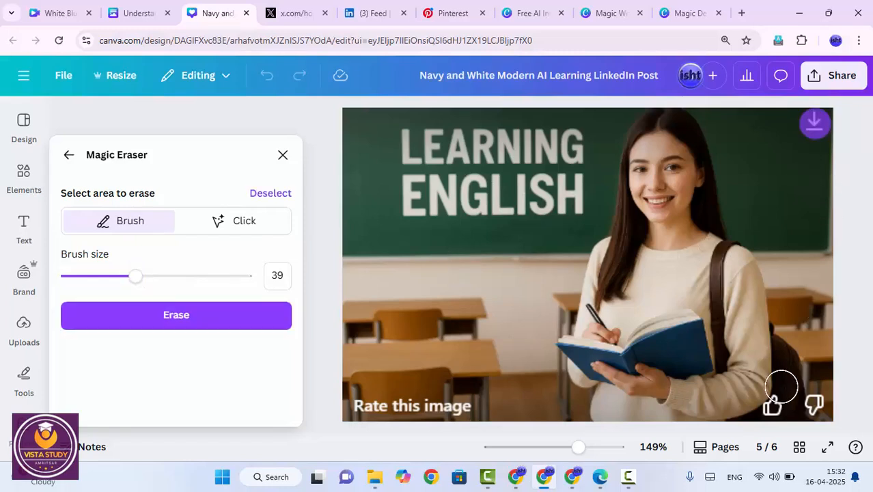
click(765, 405)
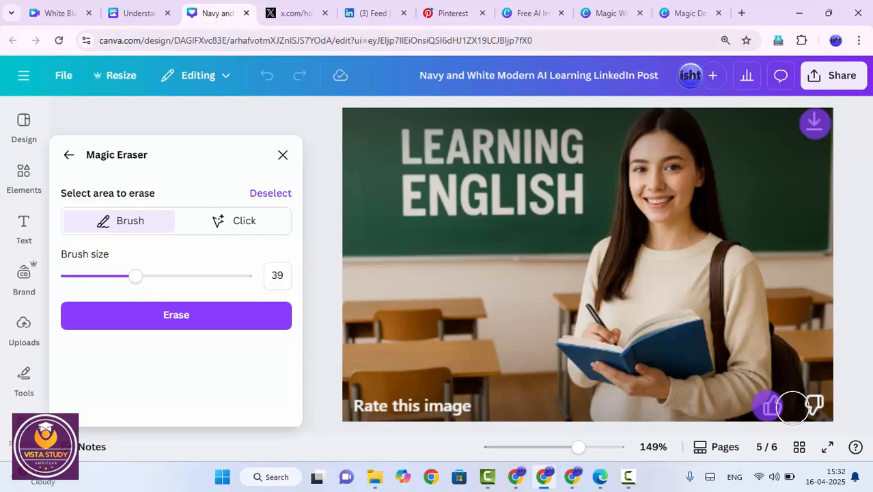
click(808, 408)
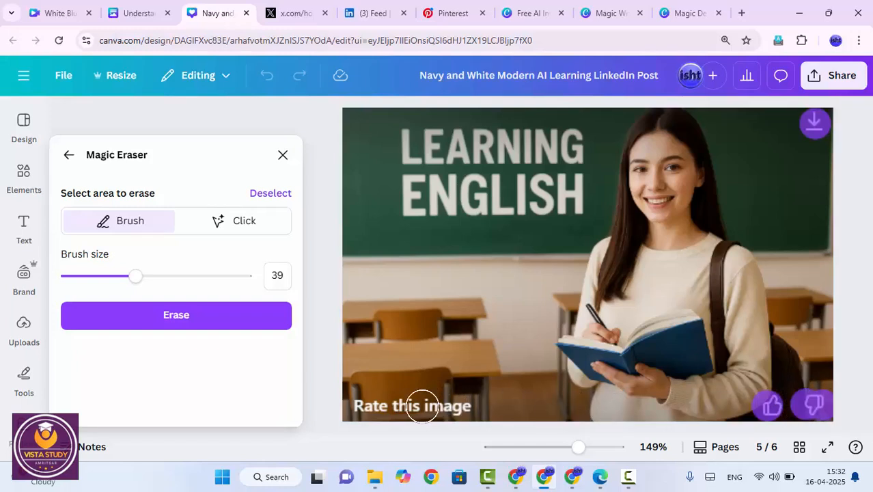
drag(364, 406, 475, 407)
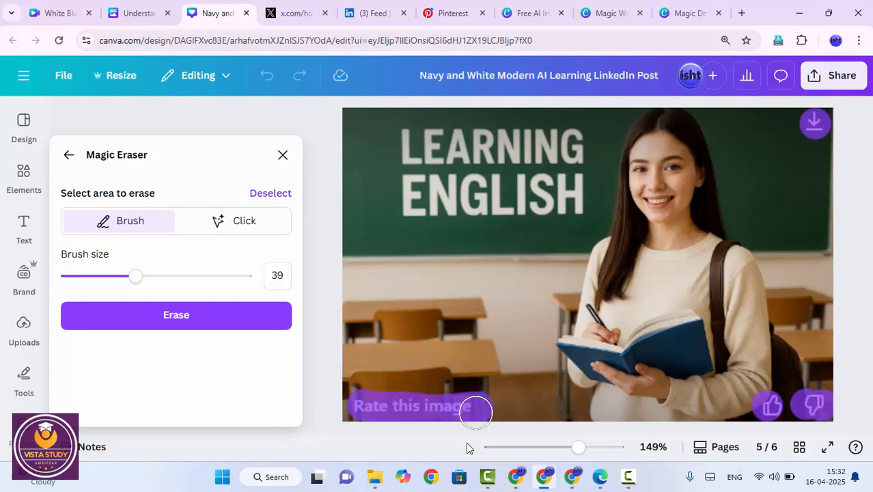
click(255, 334)
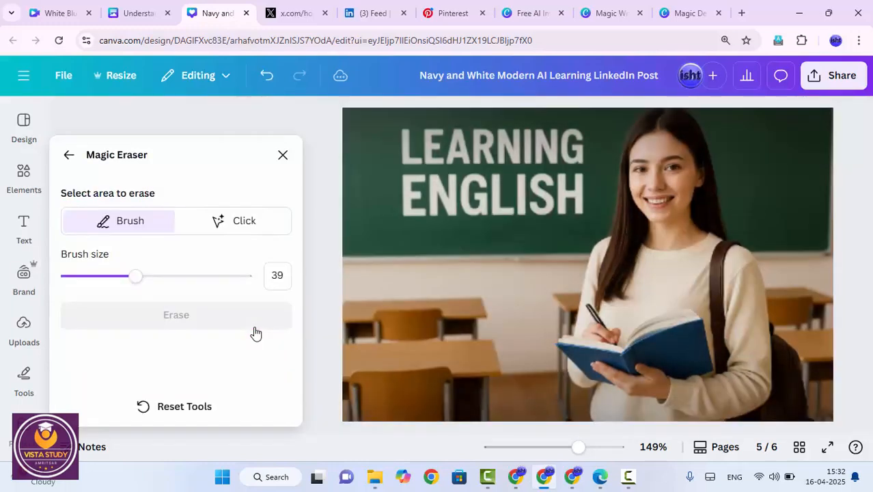
scroll(611, 279, down, 3)
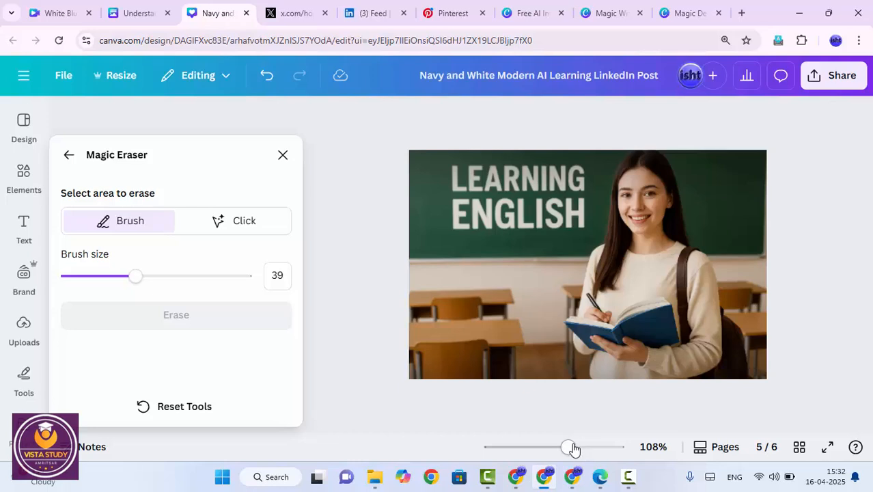
drag(559, 449, 555, 448)
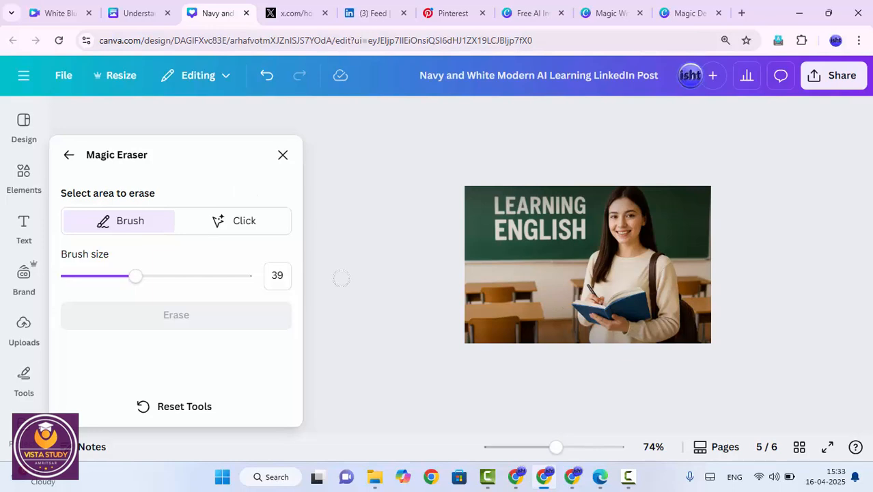
click(283, 156)
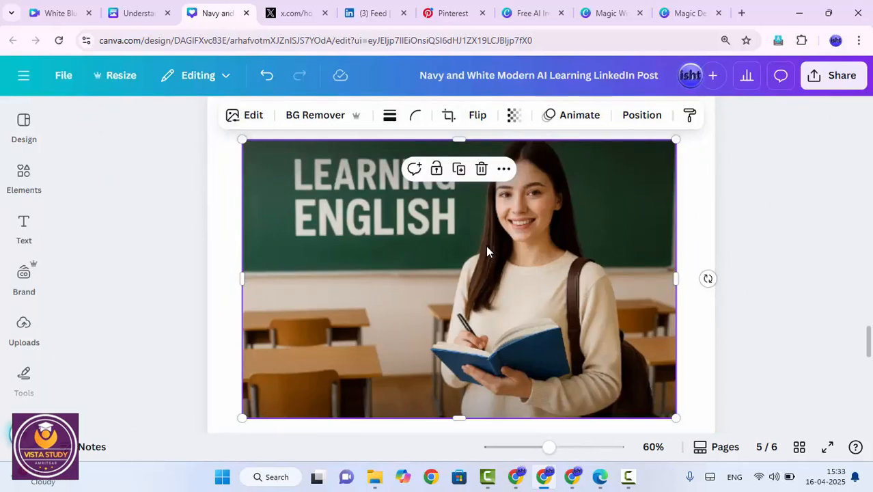
Use Magic Grab to detach the desks and chairs at the photo's lower left and move them over the chalkboard lettering
click(263, 123)
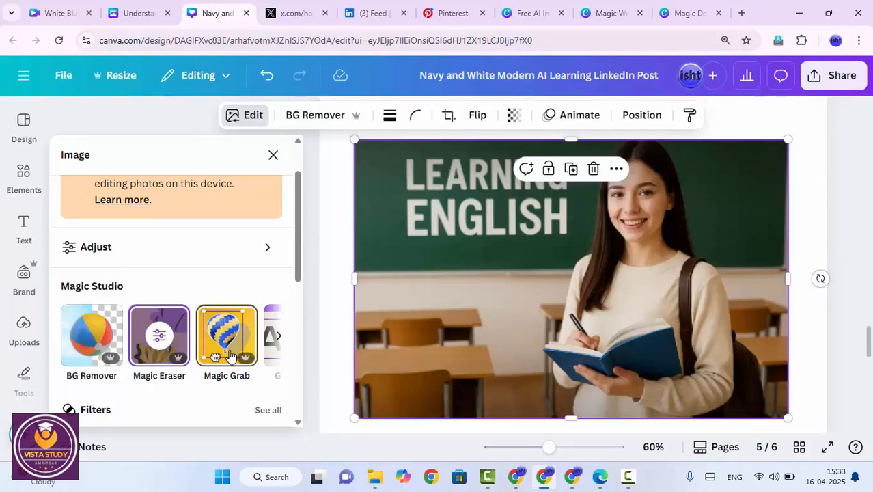
click(228, 342)
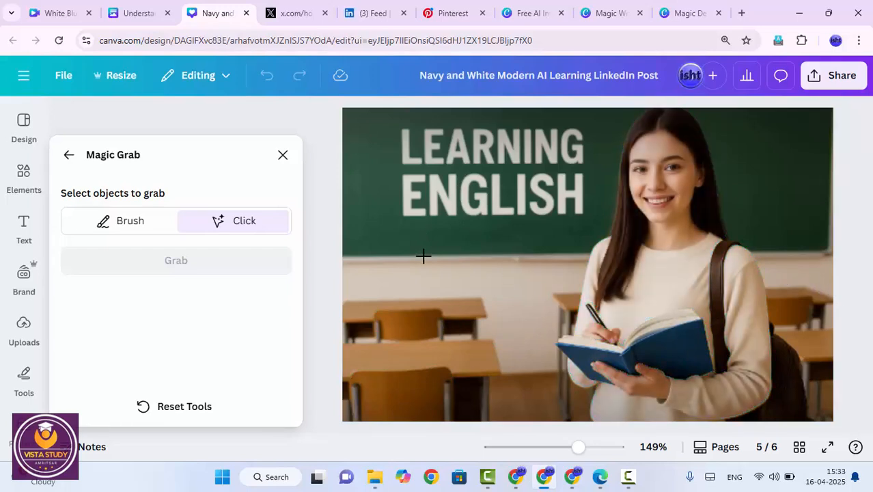
click(385, 319)
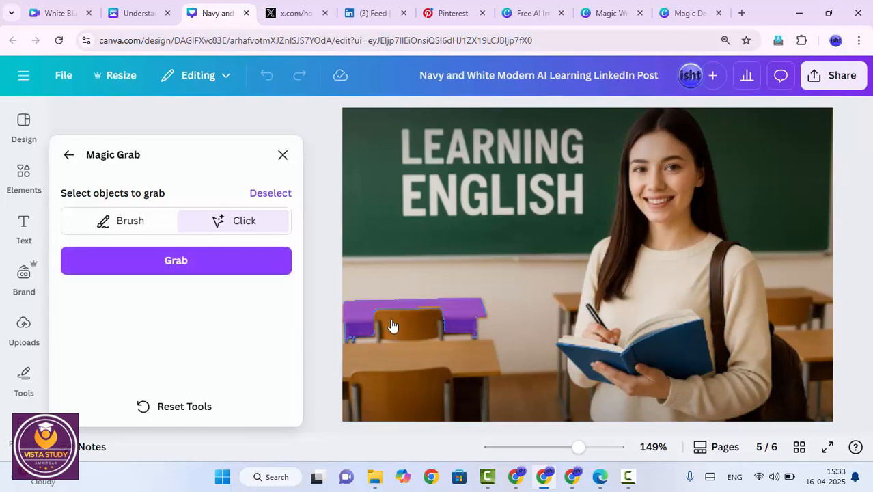
click(382, 387)
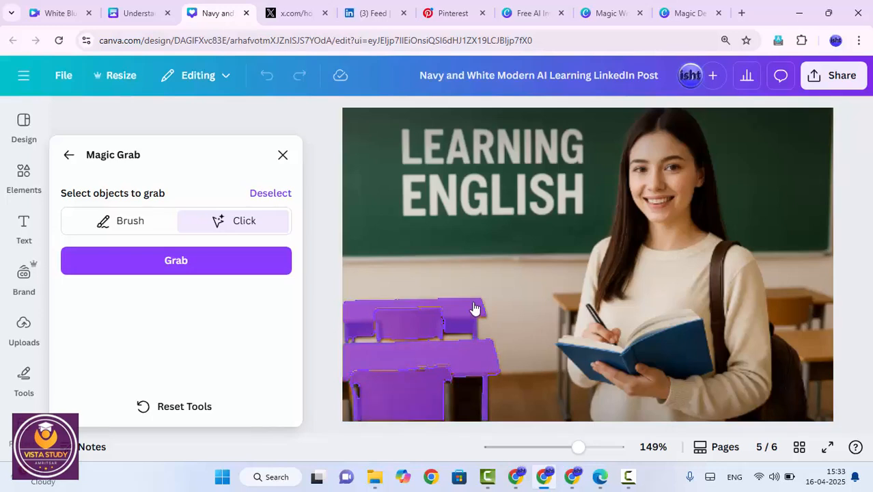
scroll(478, 308, down, 3)
scroll(514, 296, up, 2)
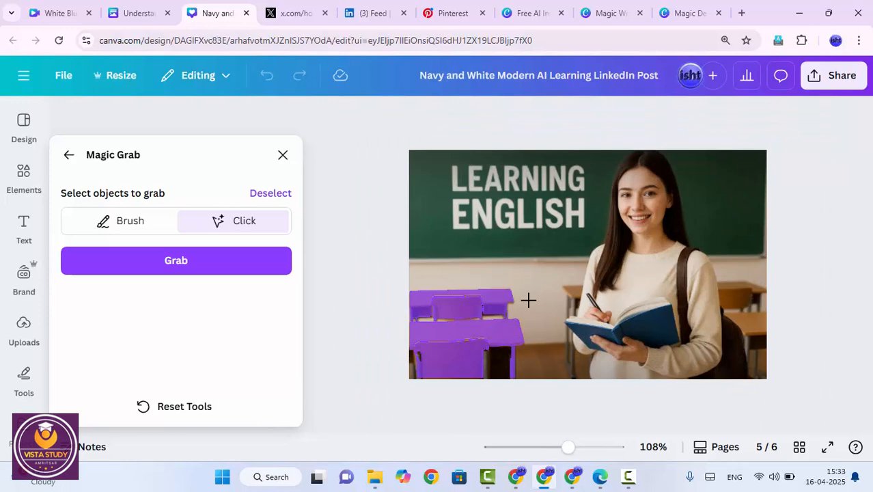
click(257, 272)
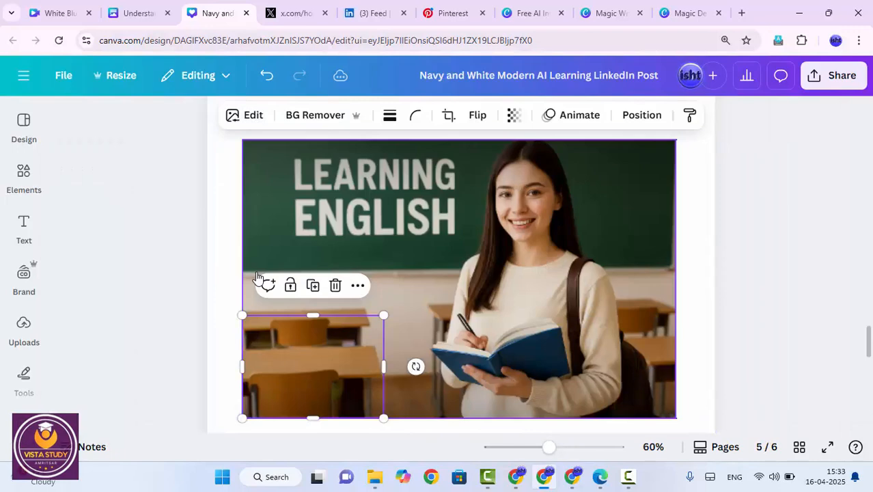
drag(269, 357, 331, 208)
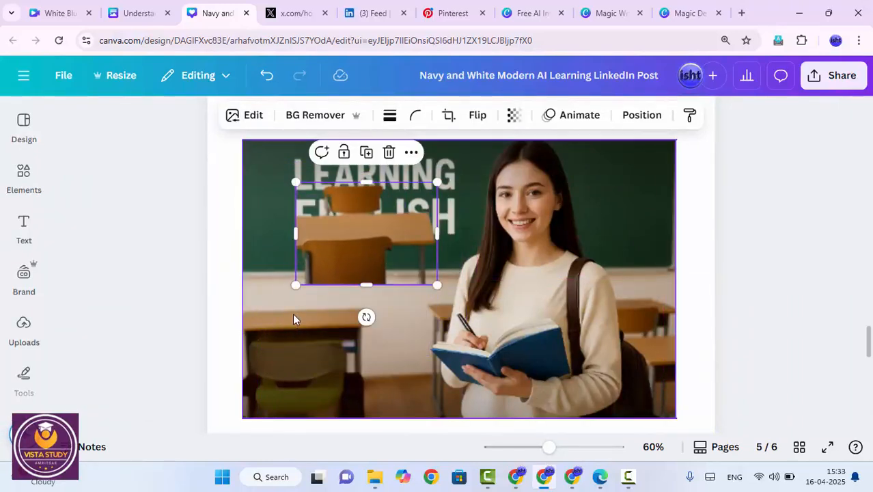
drag(353, 247, 335, 243)
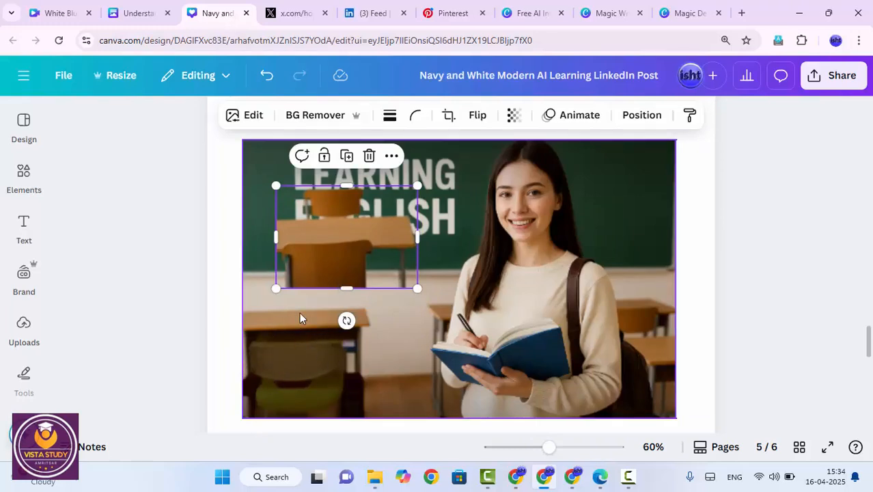
Undo the moves of the desks and chairs and the Magic Grab extraction
key(ctrl+z)
key(ctrl+z)
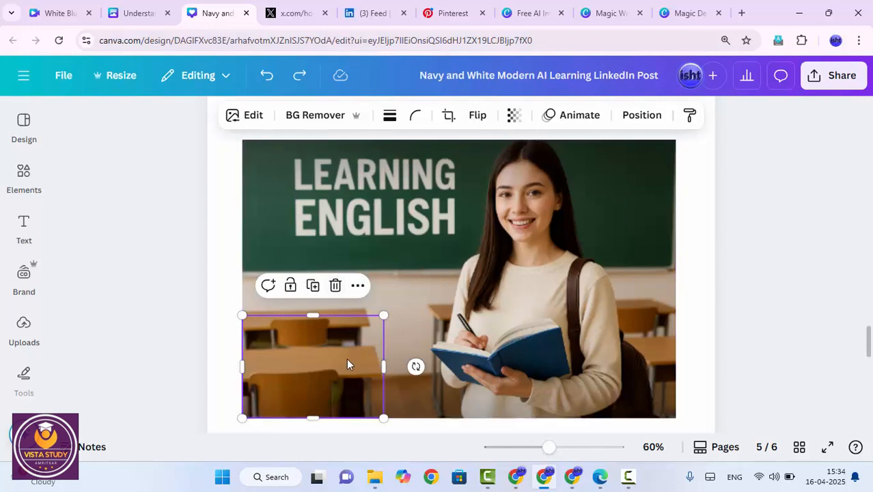
key(ctrl+z)
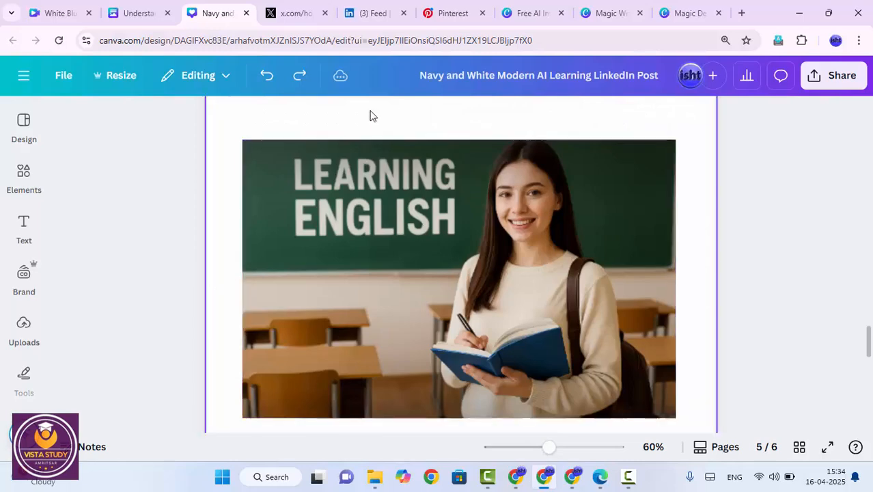
Use Grab Text with all text selected to extract the "LEARNING ENGLISH" lettering from the page 5 photo
click(314, 236)
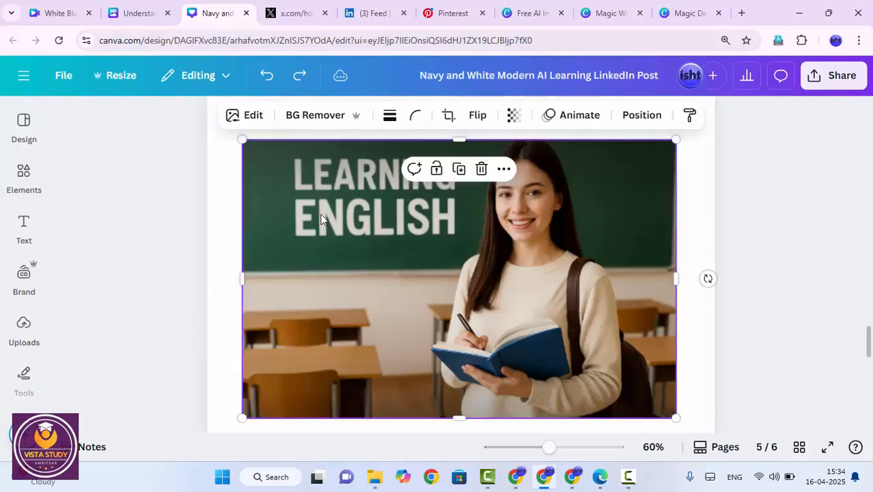
click(253, 116)
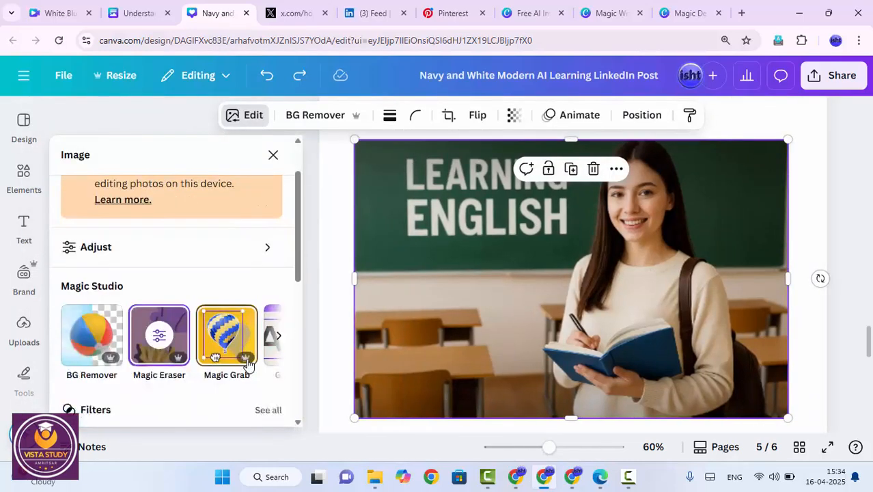
click(278, 336)
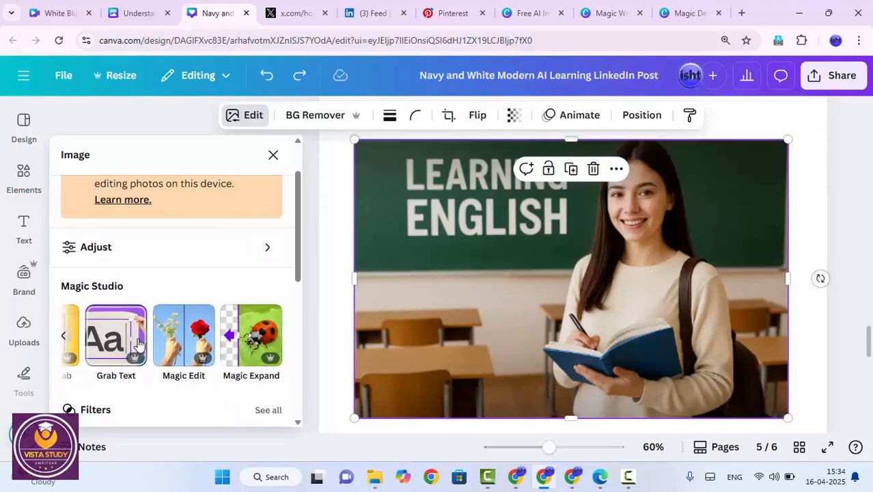
click(134, 344)
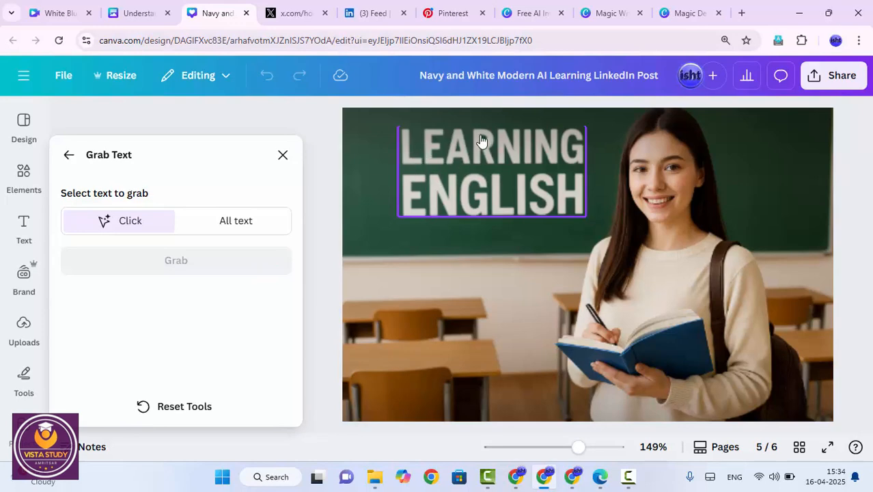
click(413, 191)
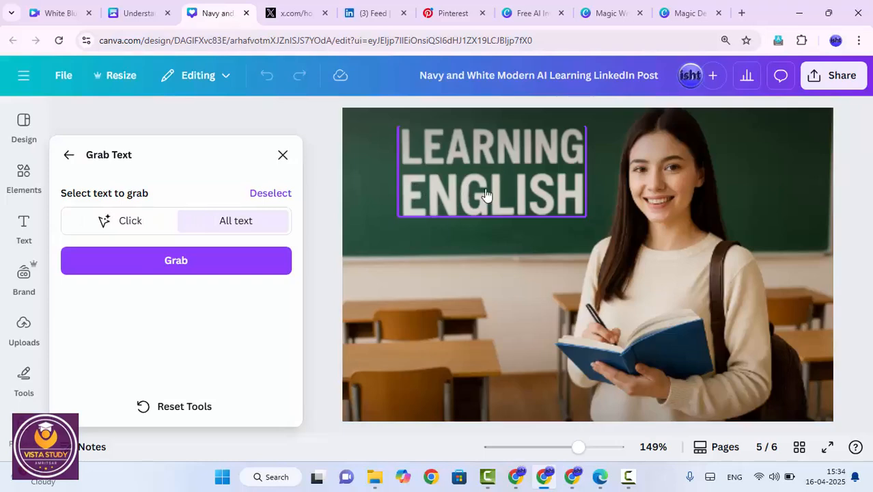
click(247, 267)
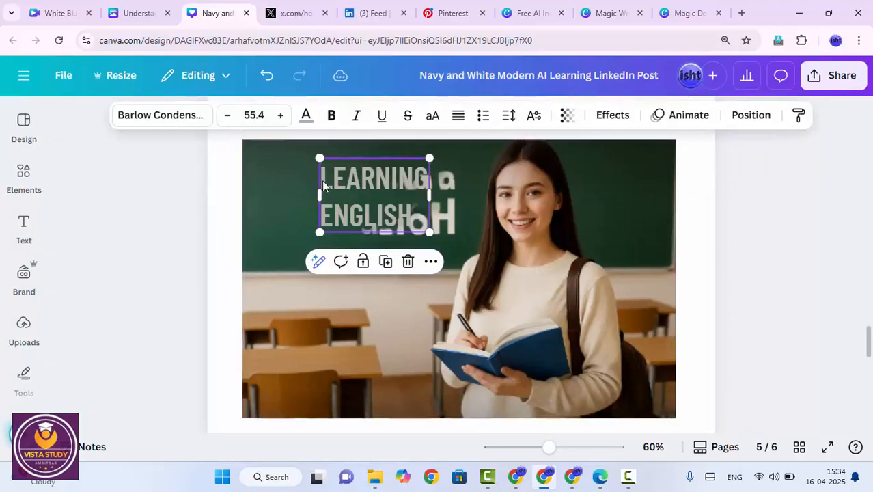
Replace the grabbed lettering with "spoken english" and place it at the chalkboard's upper-left corner
drag(338, 179, 274, 217)
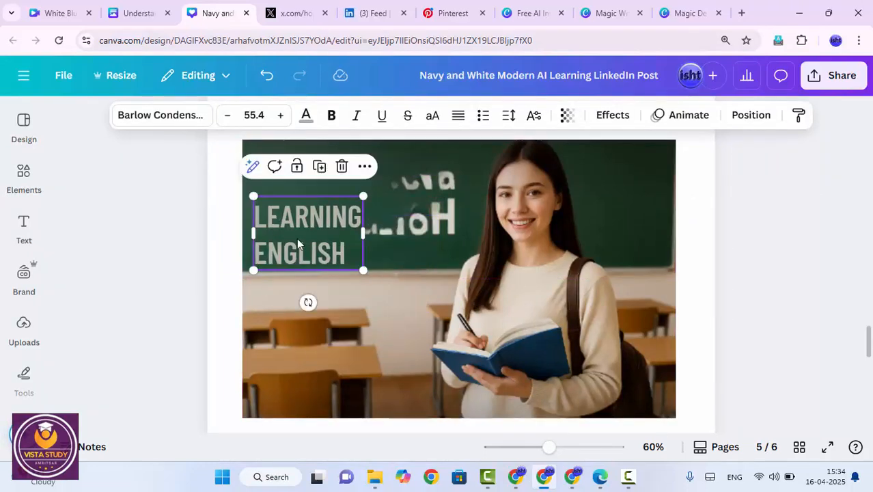
double_click(297, 238)
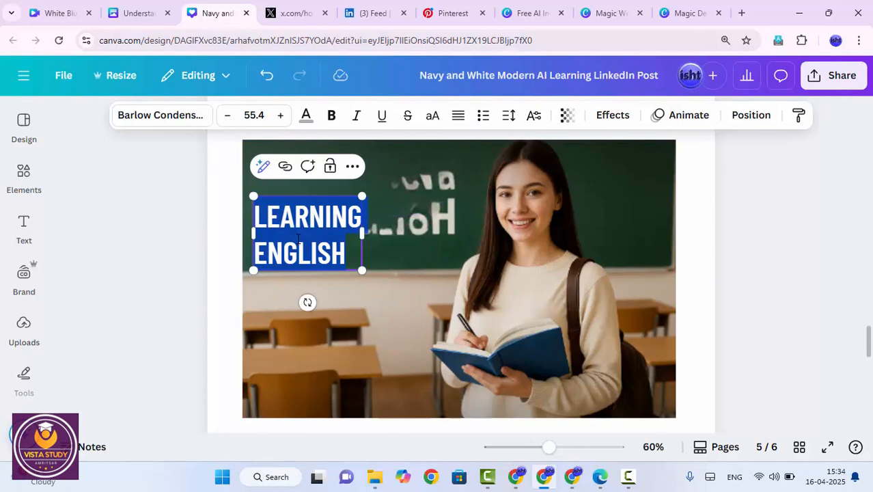
text(spk)
key(BackSpace)
text(o)
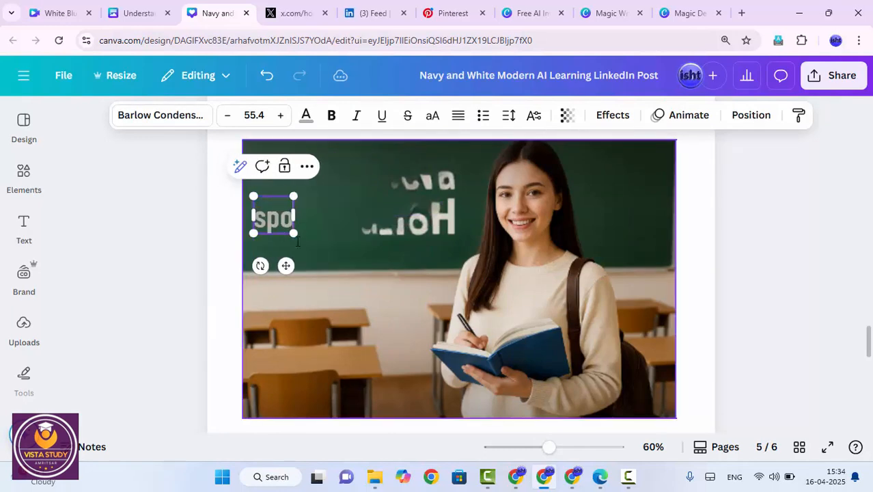
text(ken engo)
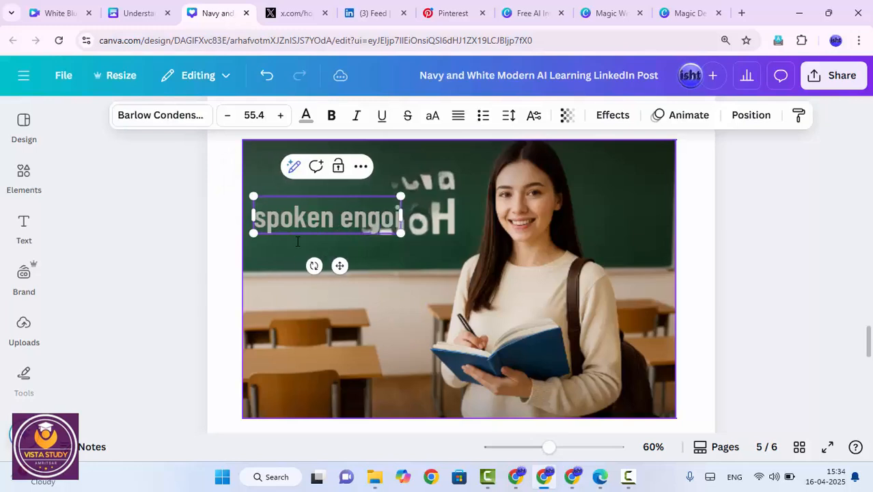
key(BackSpace)
text(lish)
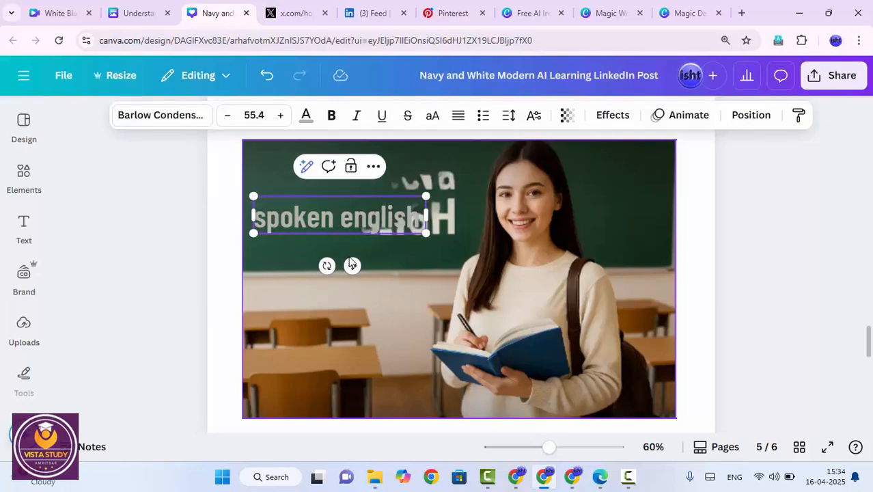
click(614, 220)
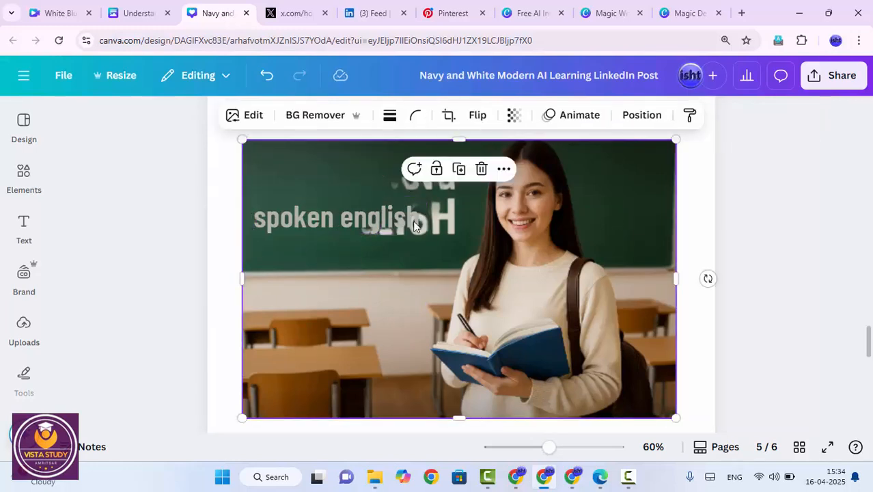
drag(340, 222, 334, 146)
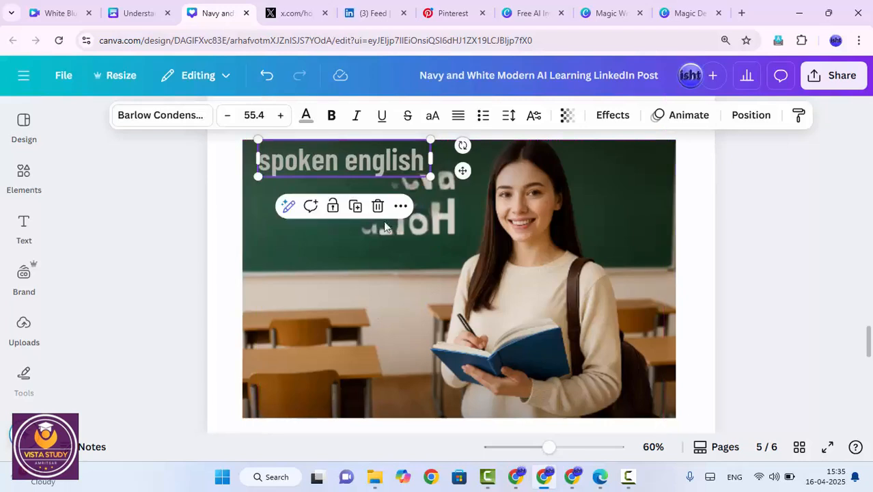
click(718, 188)
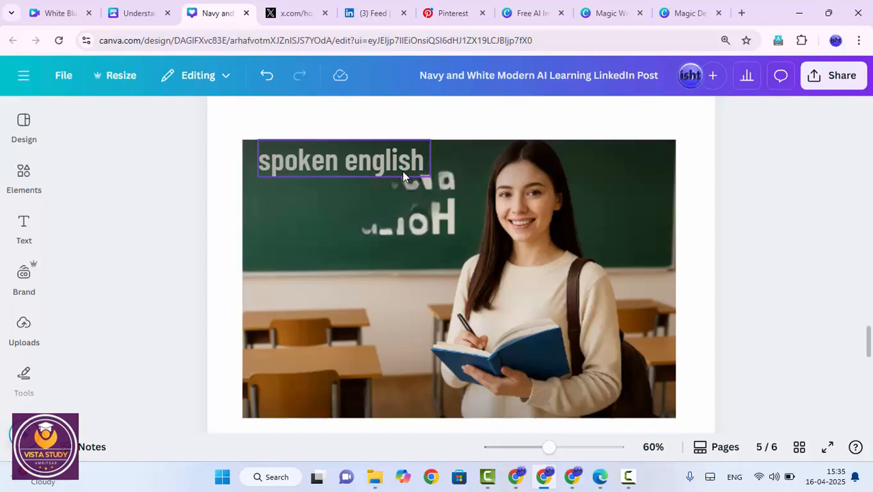
Undo the text move and rewording, the Grab Text extraction and the Magic Eraser cleanup
key(ctrl+z)
key(ctrl+z)
key(ctrl+z)
key(ctrl+z)
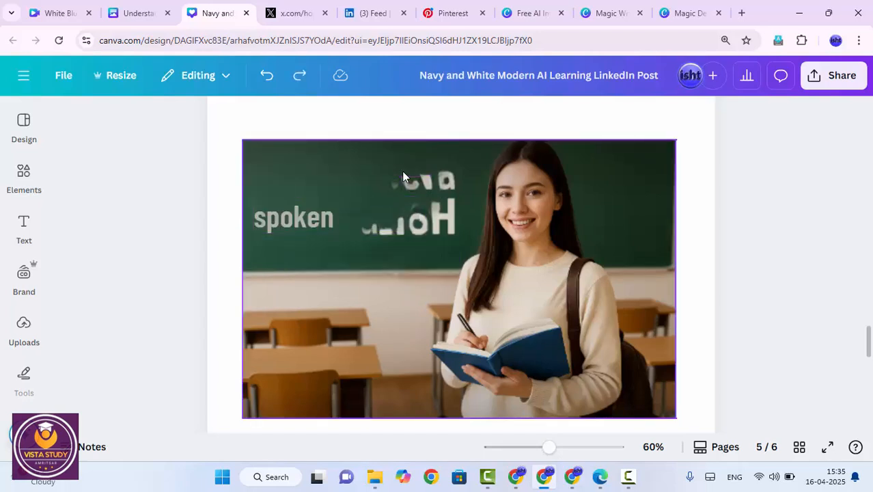
key(ctrl+z)
key(ctrl+z)
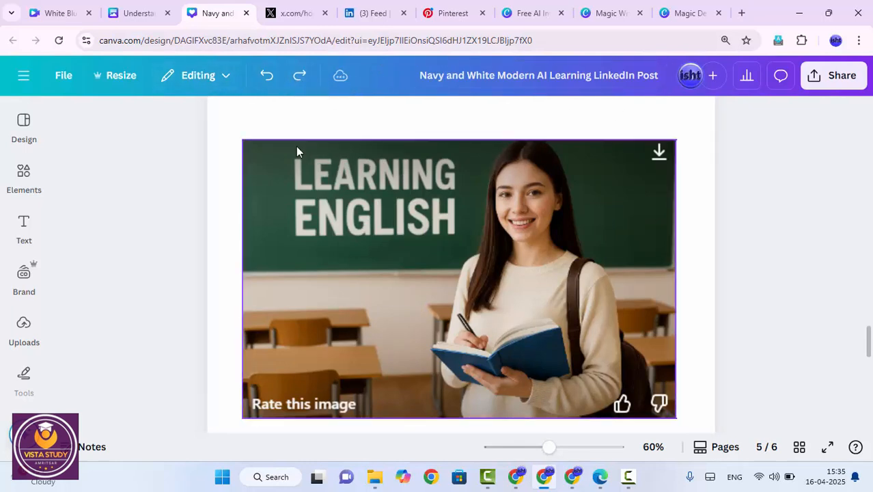
Open the photo in Magic Edit and brush over the desks and chairs at its lower left with brush size 40
click(317, 161)
click(250, 115)
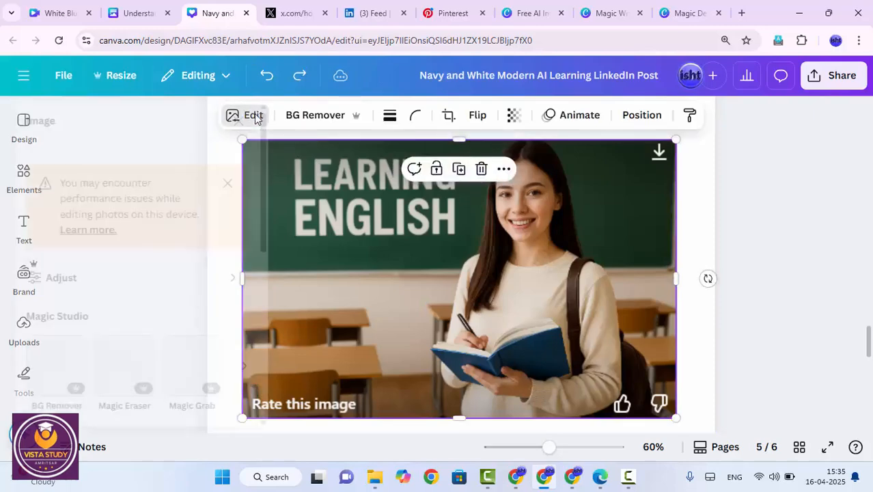
scroll(225, 308, down, 2)
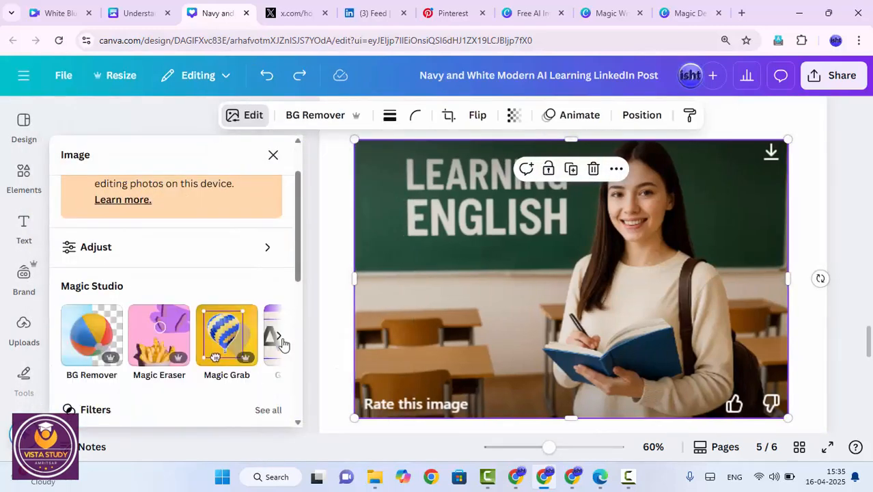
click(279, 336)
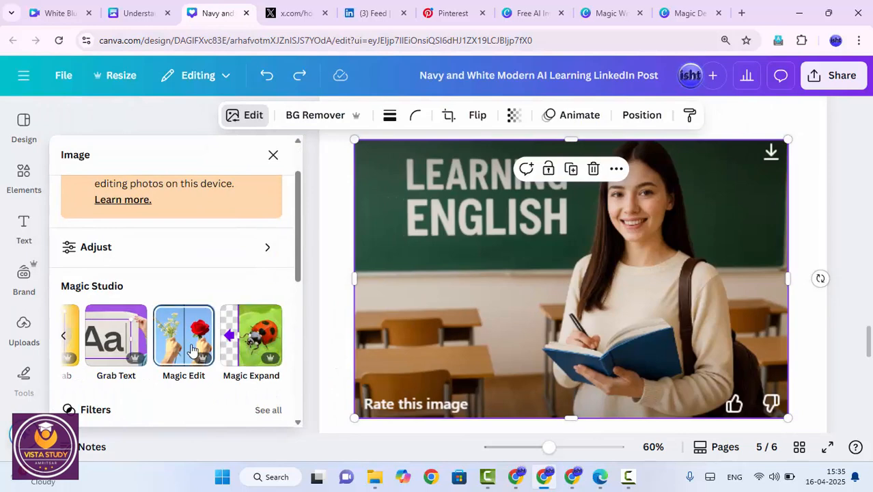
click(192, 349)
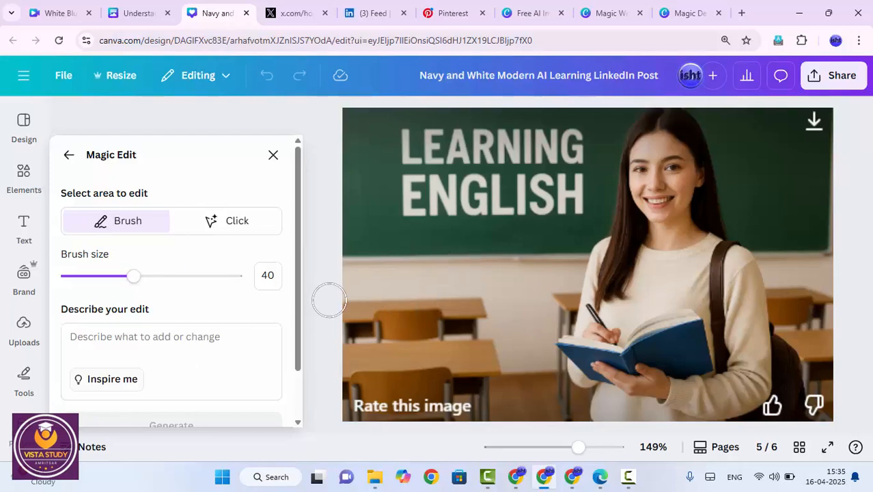
click(383, 314)
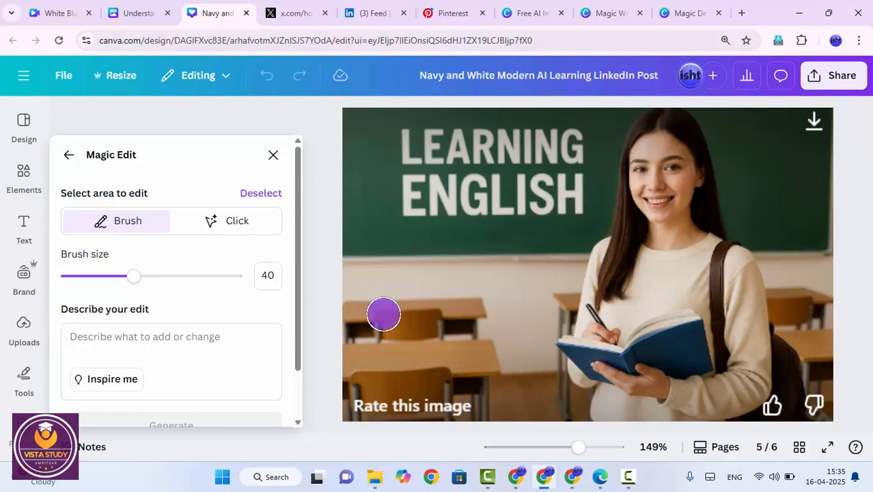
mouse_move(353, 313)
mouse_down()
mouse_move(511, 306)
mouse_move(489, 361)
mouse_move(513, 455)
mouse_move(491, 451)
mouse_move(501, 423)
mouse_move(394, 419)
mouse_move(412, 404)
mouse_move(357, 399)
mouse_move(339, 380)
mouse_move(365, 329)
mouse_move(486, 336)
mouse_move(485, 358)
mouse_move(430, 427)
mouse_move(443, 427)
mouse_move(407, 367)
mouse_move(372, 363)
mouse_move(352, 375)
mouse_move(415, 352)
mouse_move(455, 363)
mouse_move(475, 414)
mouse_move(378, 347)
mouse_up()
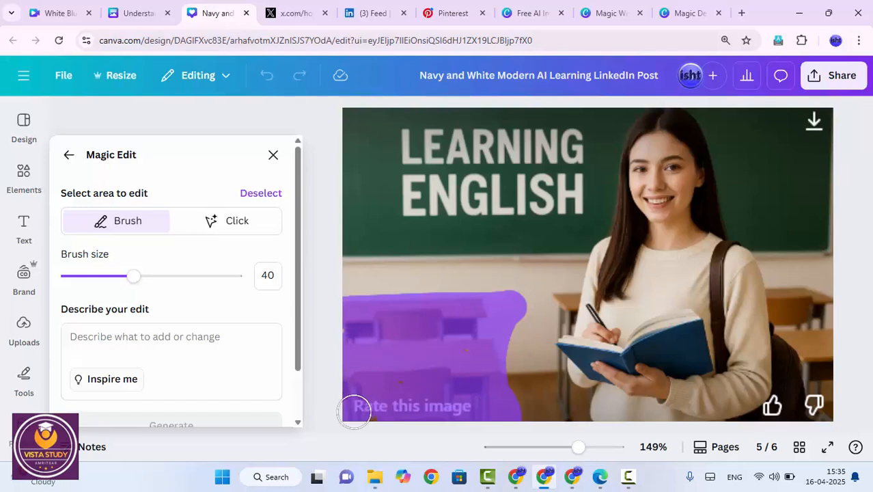
Describe the edit as "library with books shelf" and generate replacements for the brushed area
click(107, 347)
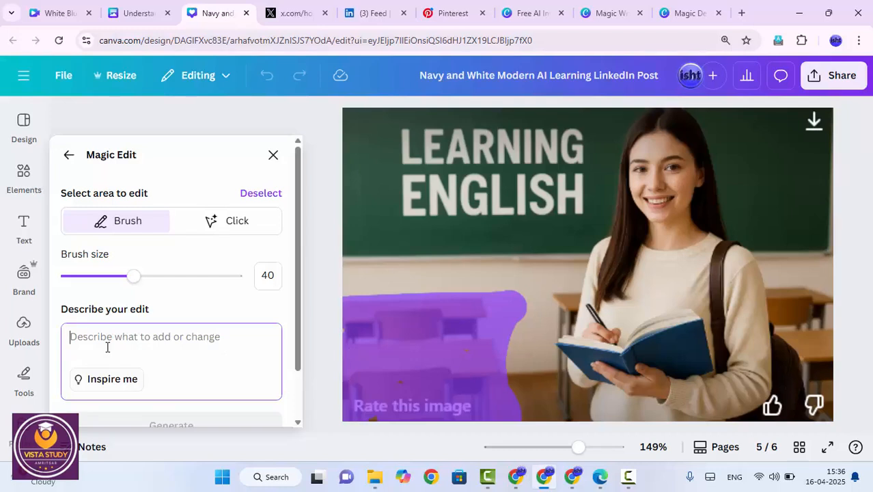
text(t)
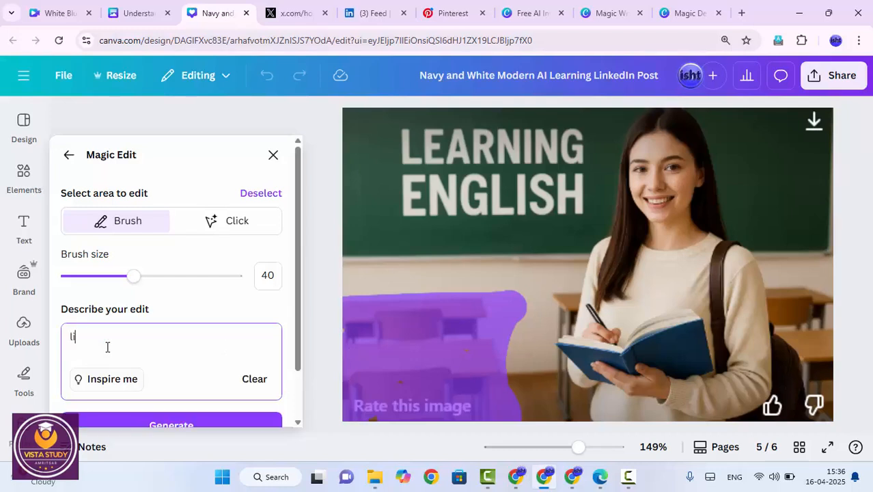
text(ibray)
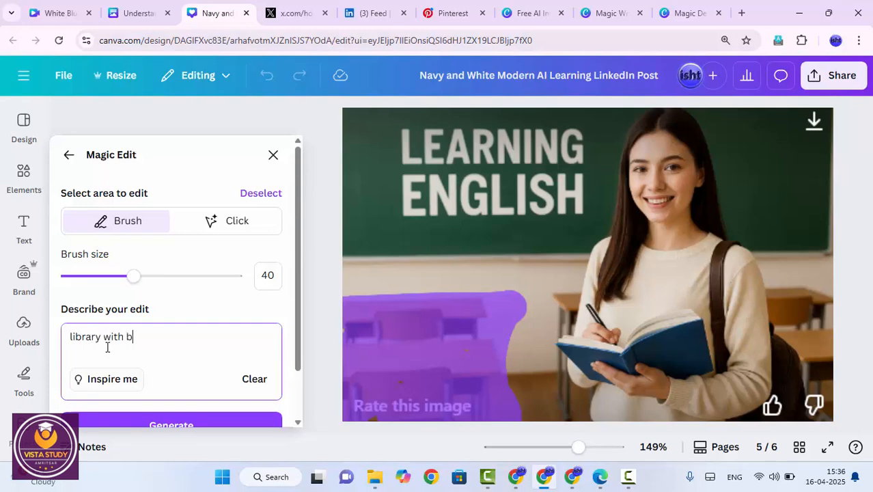
text(ooks shelf)
scroll(107, 347, down, 2)
click(117, 369)
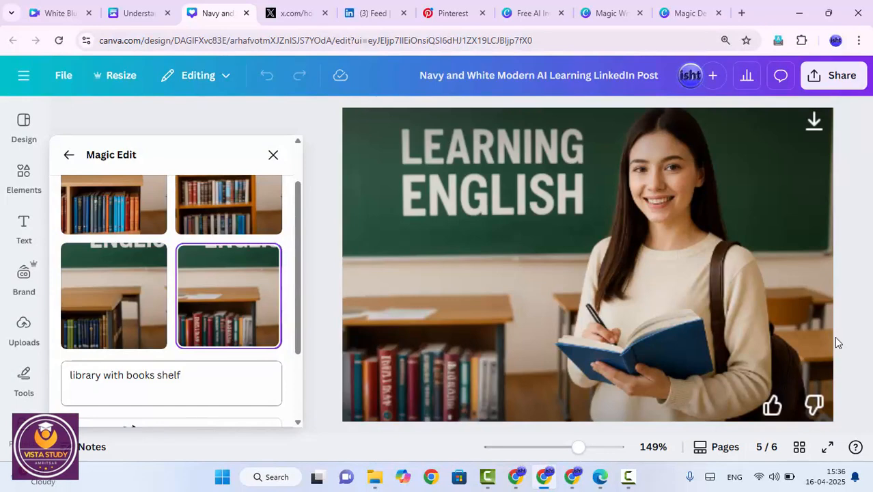
Try the generated bookshelf variants, apply the one with blue and orange books, and undo the edit after closing Magic Edit
click(125, 224)
click(262, 205)
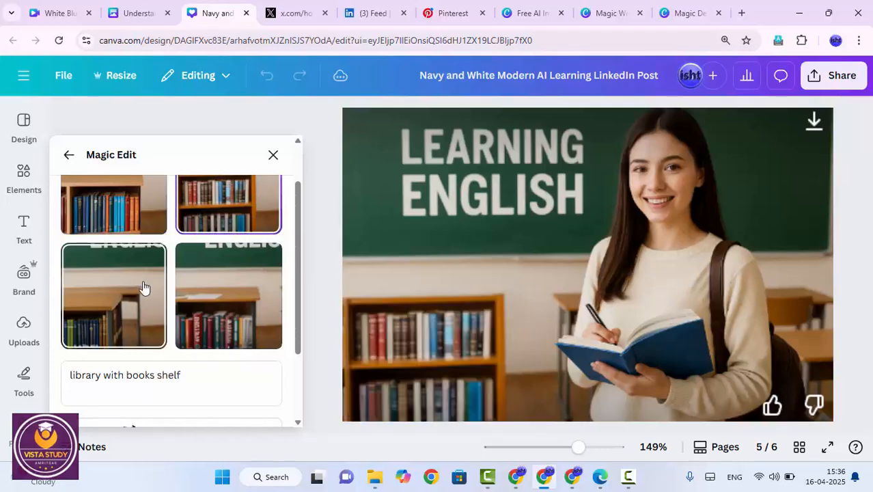
click(207, 290)
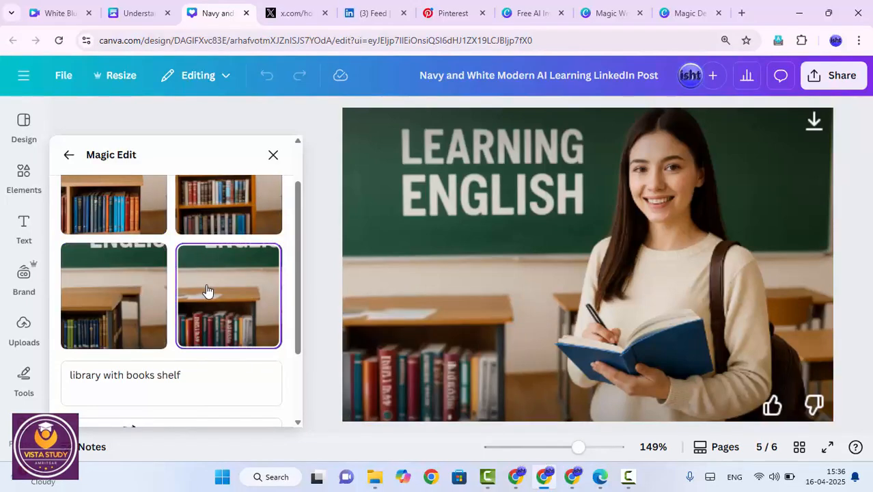
click(143, 190)
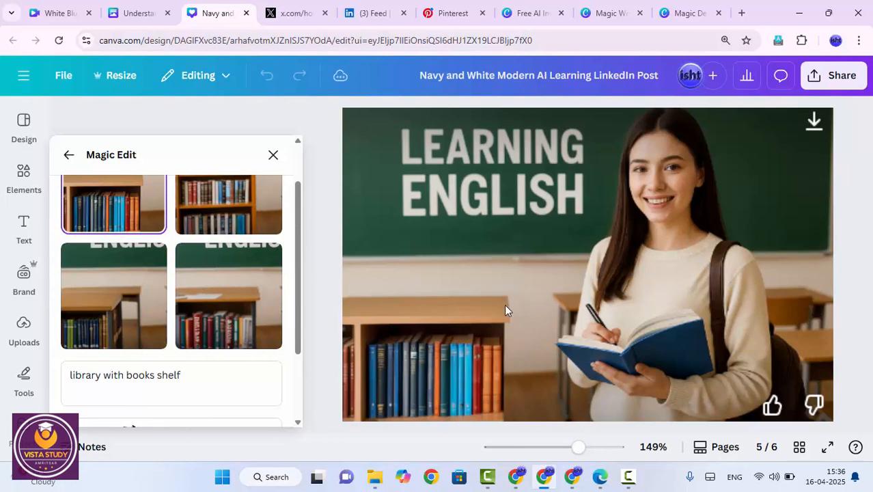
scroll(504, 304, down, 3)
scroll(502, 308, up, 2)
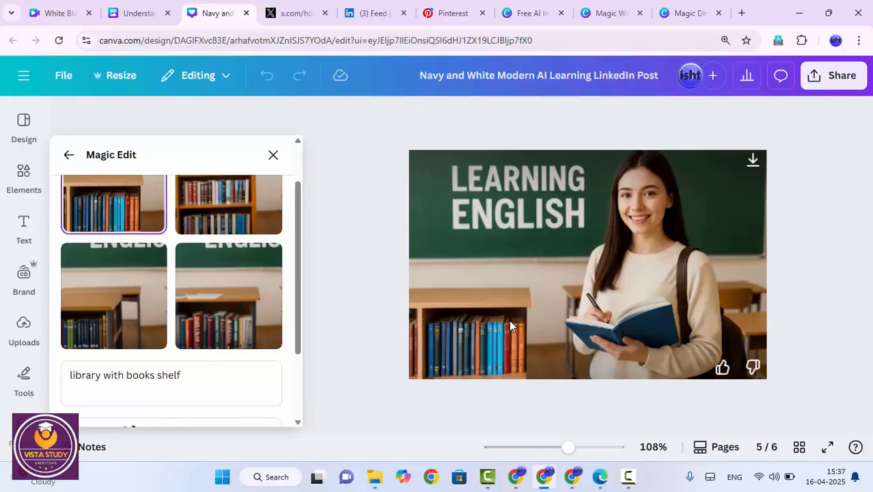
click(273, 156)
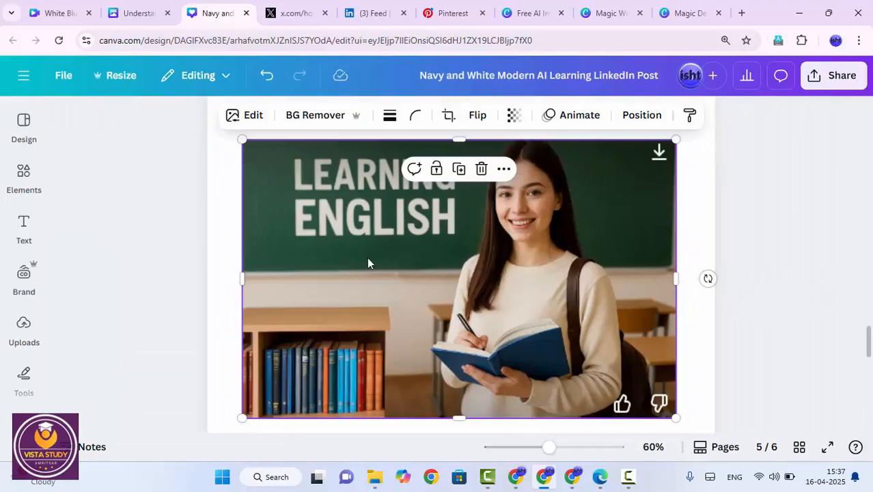
key(ctrl+z)
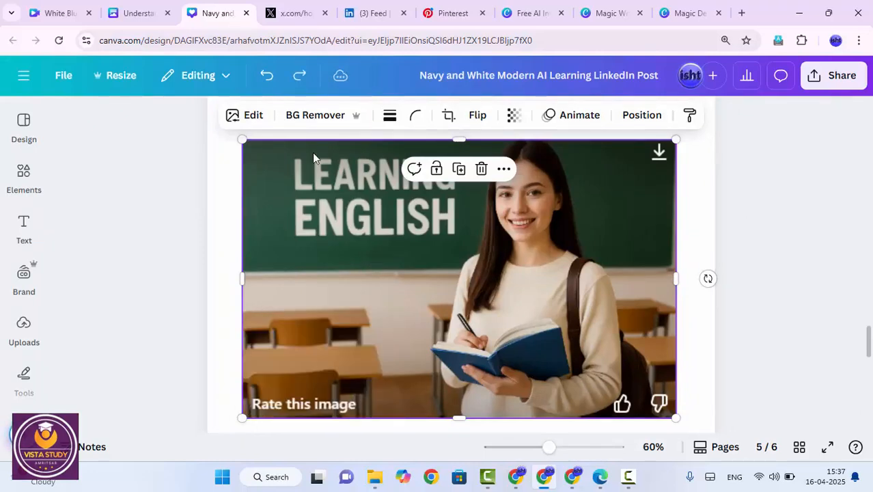
Open the classroom photo in Magic Expand and generate expanded versions at the Whole Page size
click(253, 115)
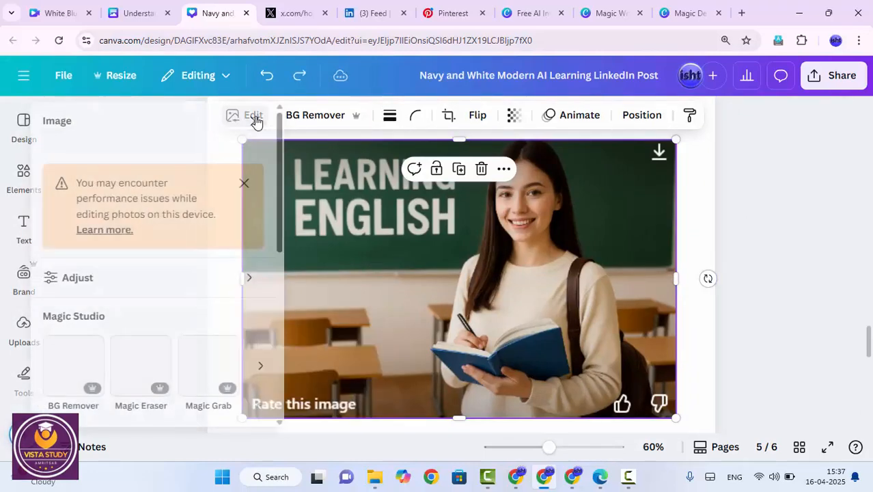
click(283, 406)
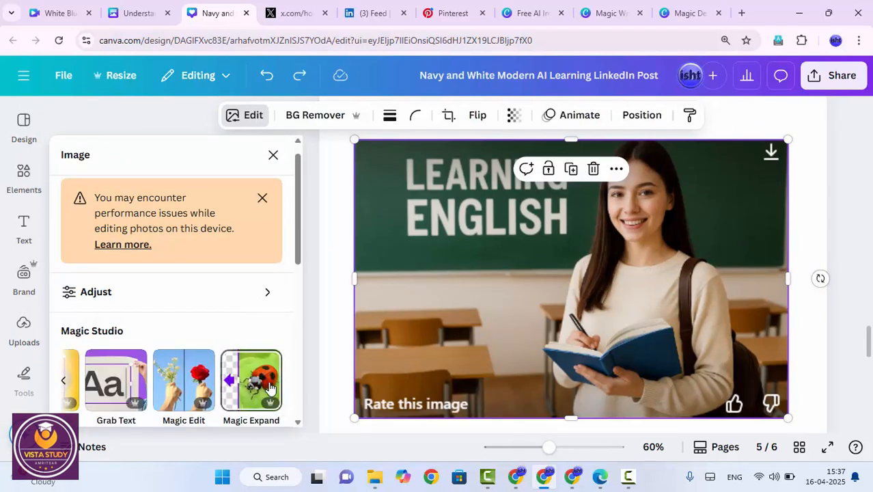
scroll(738, 311, down, 5)
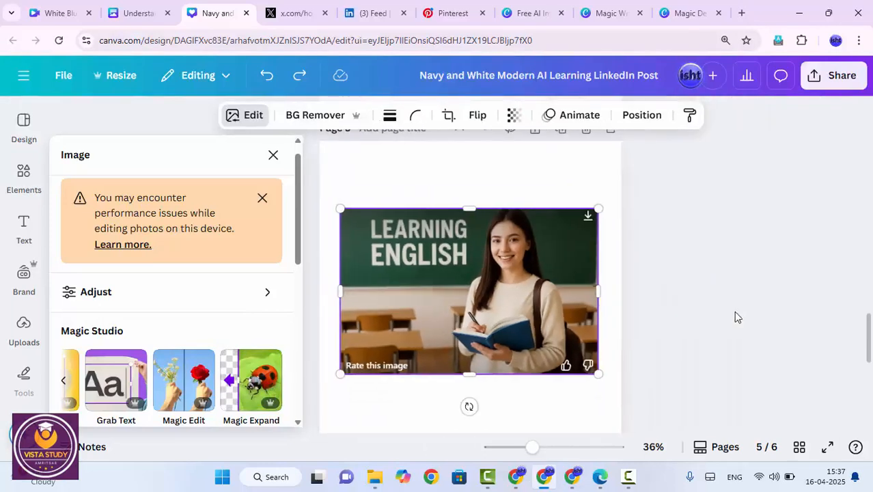
scroll(519, 318, down, 1)
scroll(508, 285, up, 1)
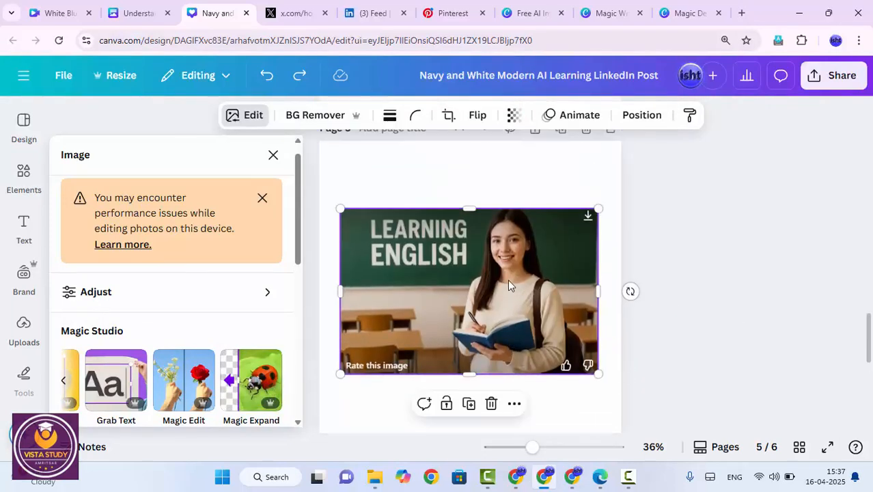
click(250, 390)
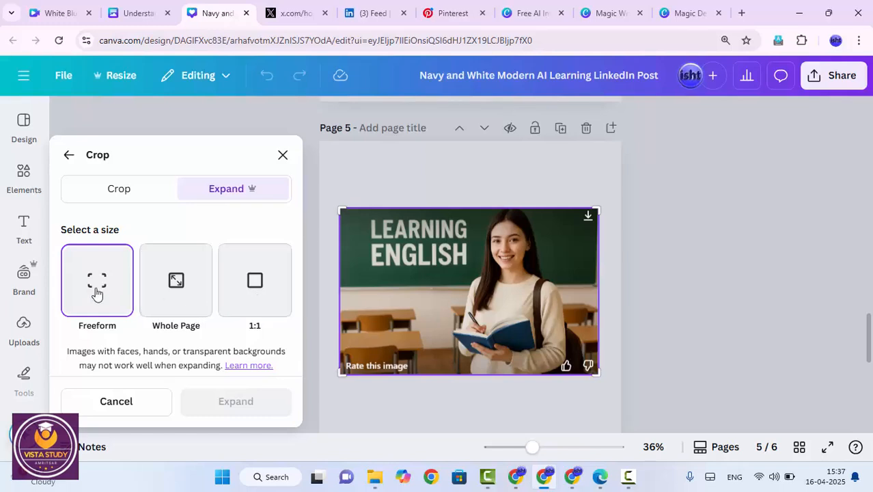
click(173, 308)
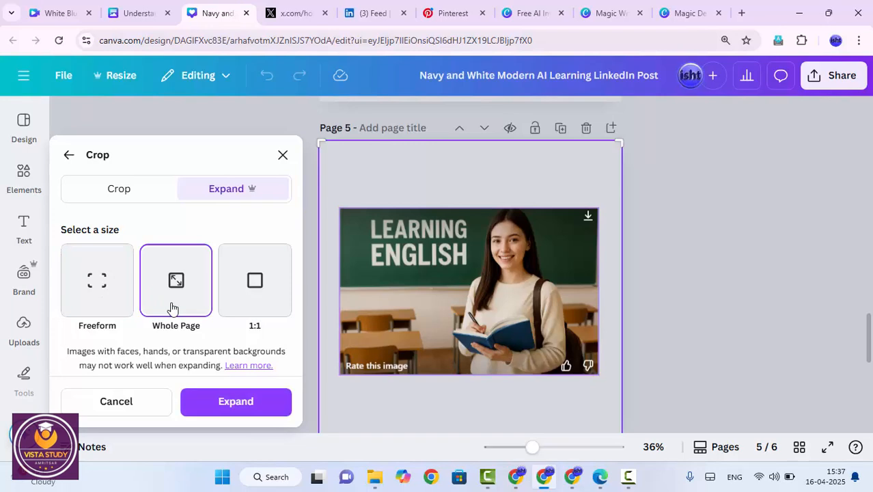
click(221, 412)
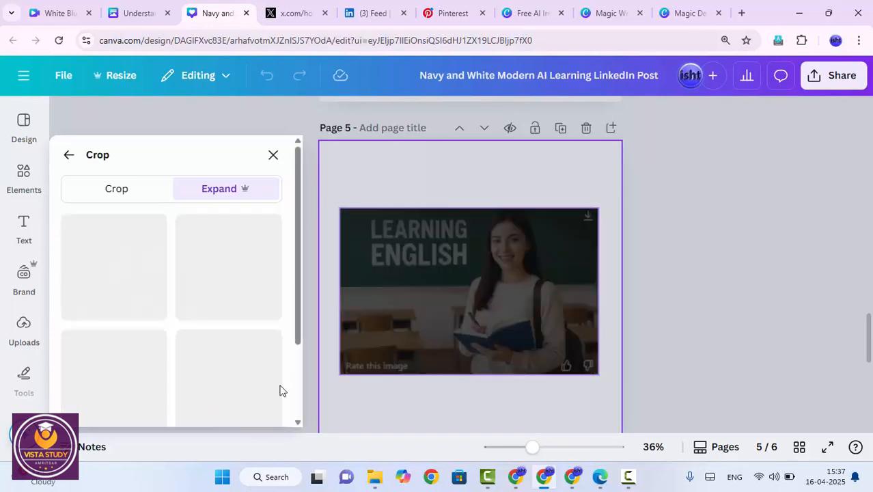
scroll(448, 319, down, 2)
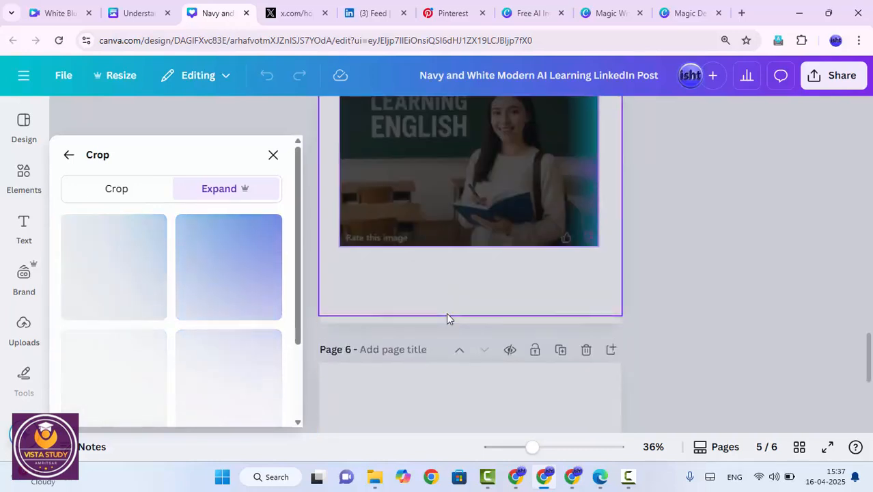
scroll(448, 319, up, 1)
scroll(448, 315, up, 1)
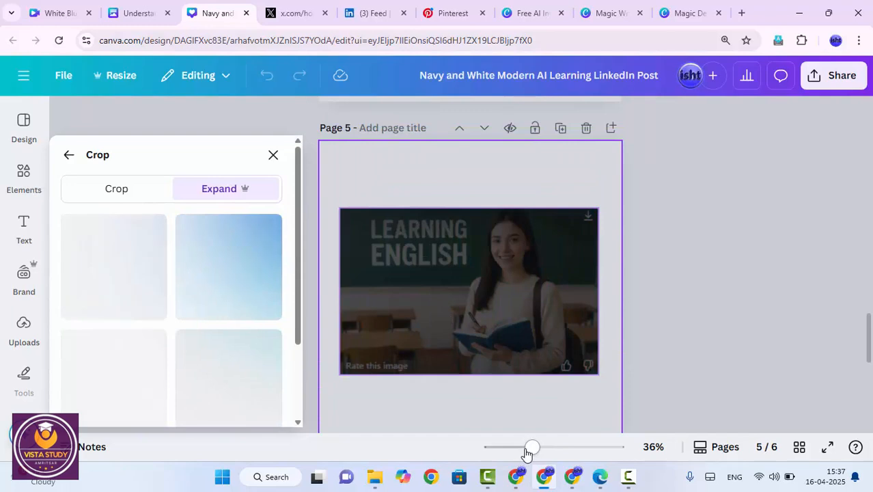
drag(530, 447, 524, 447)
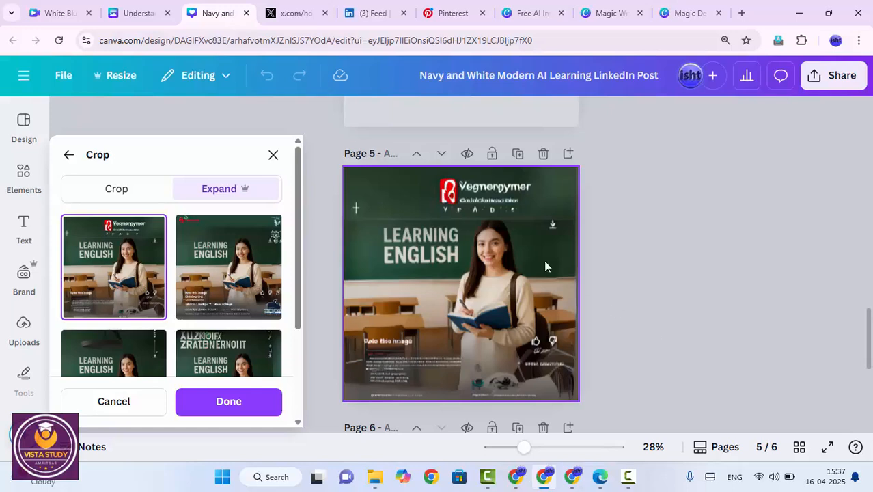
Preview each of the generated whole-page expansions on the photo and cancel the expansion
click(268, 282)
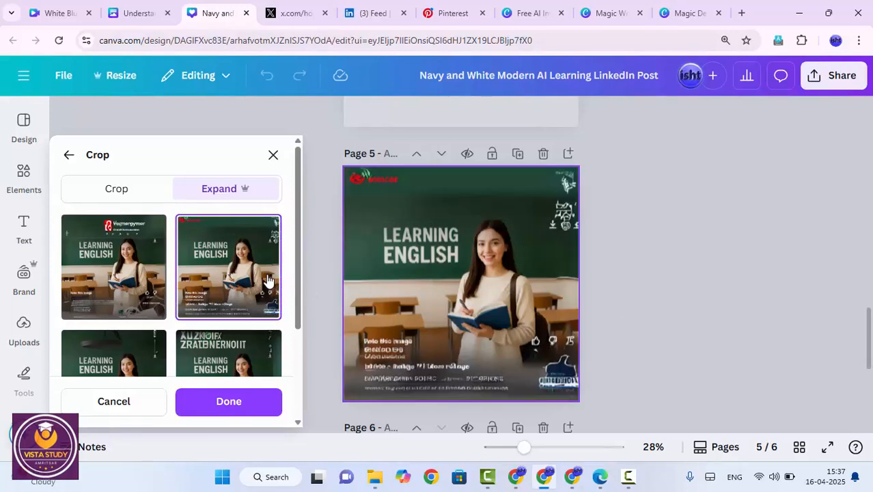
click(121, 360)
click(247, 369)
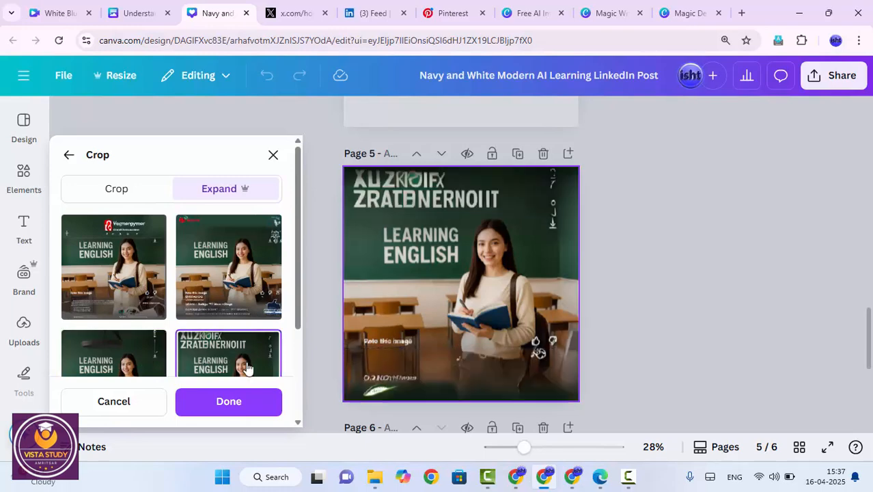
scroll(240, 313, down, 1)
click(154, 312)
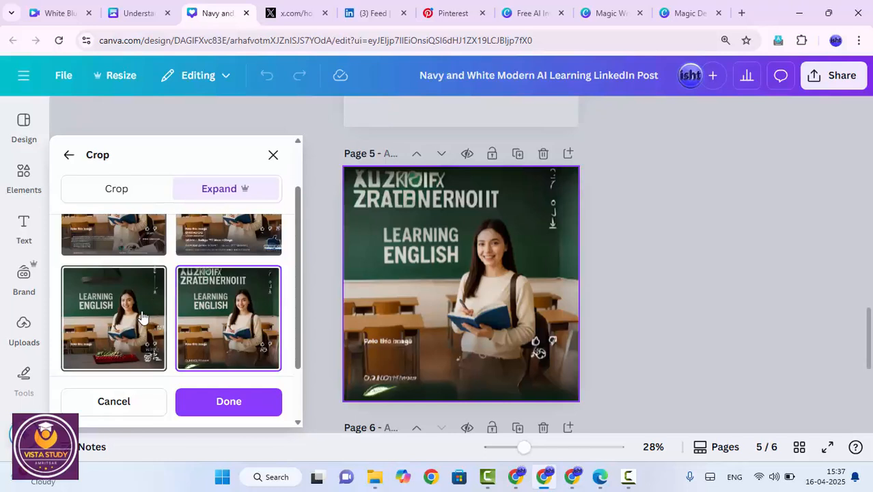
scroll(164, 304, up, 2)
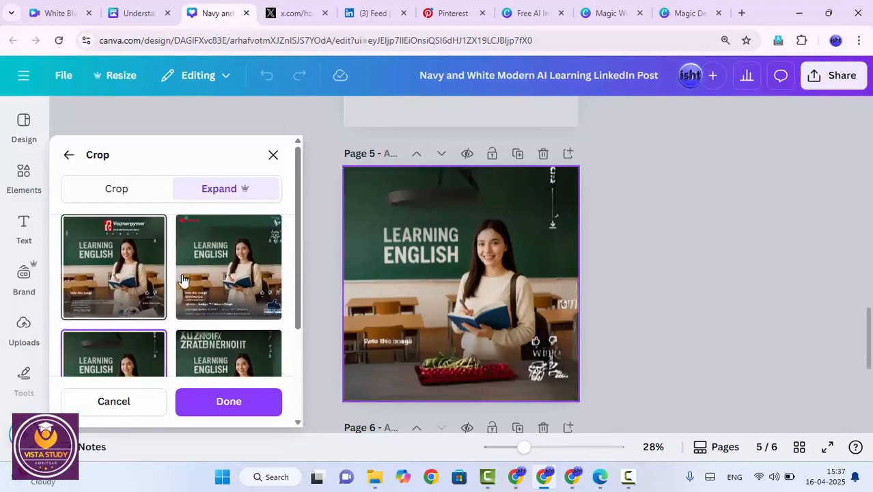
click(219, 264)
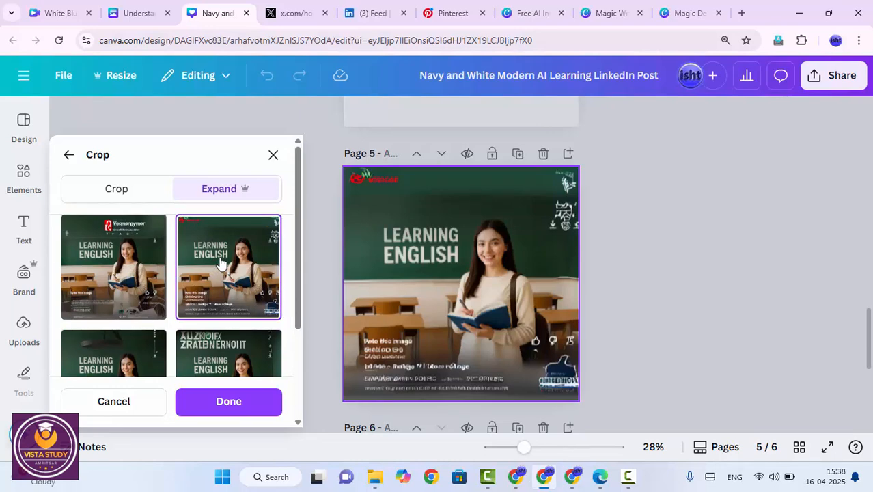
scroll(220, 263, down, 2)
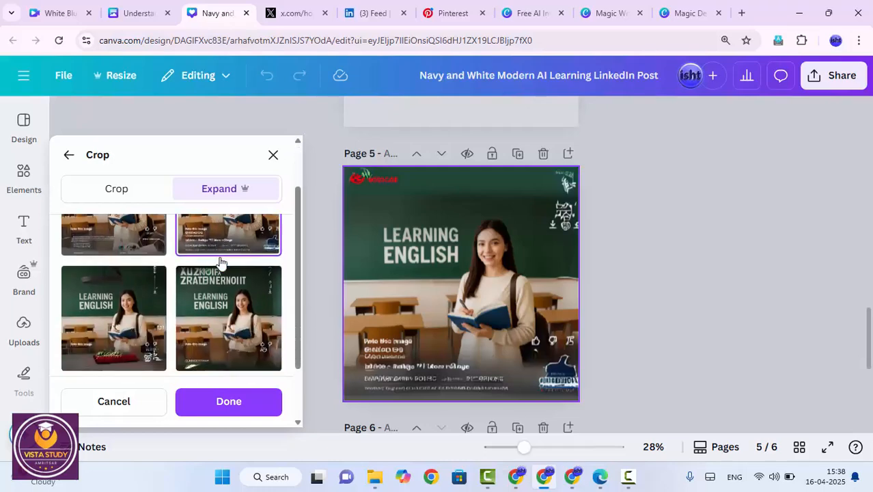
click(159, 410)
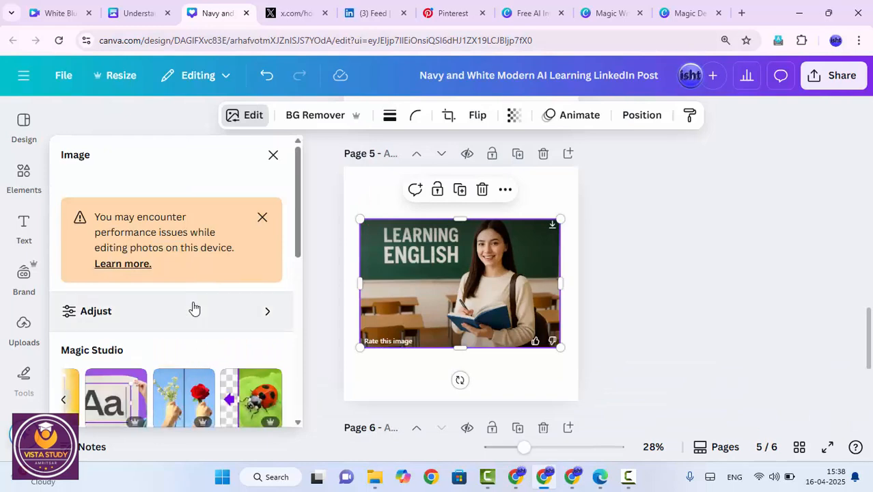
Reopen Magic Expand for the classroom photo and generate a new set of Whole Page expansions
scroll(195, 311, down, 2)
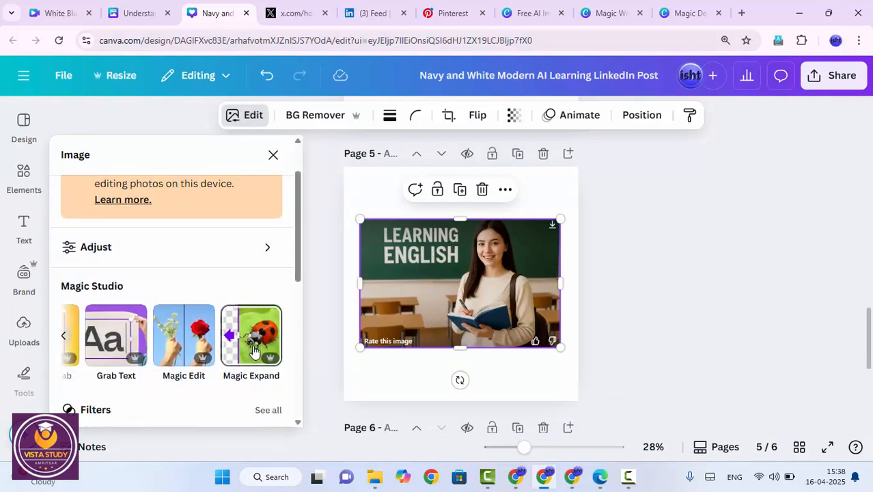
click(257, 351)
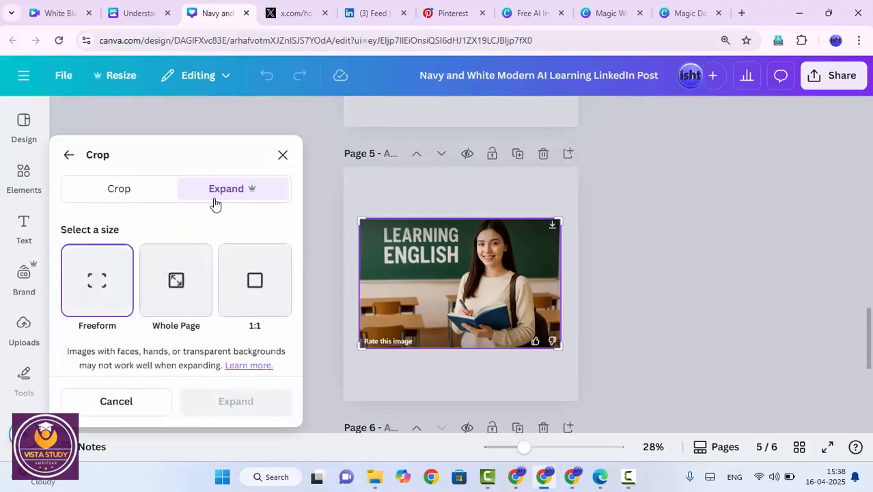
click(176, 286)
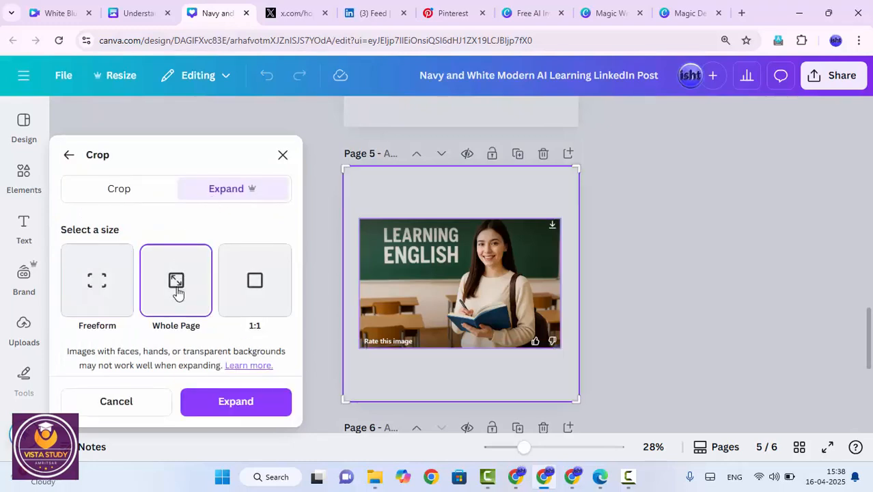
click(254, 402)
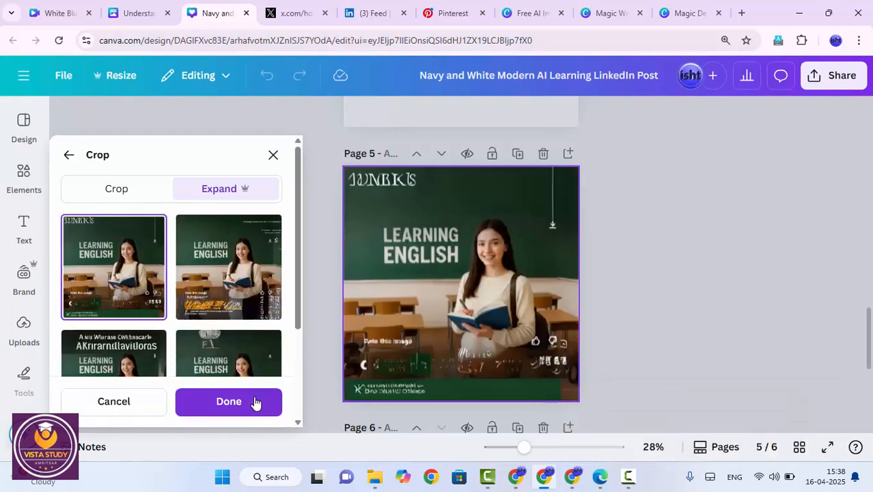
Compare the new expanded variants on the page and select the one with the green strip along the photo's lower edge
click(211, 307)
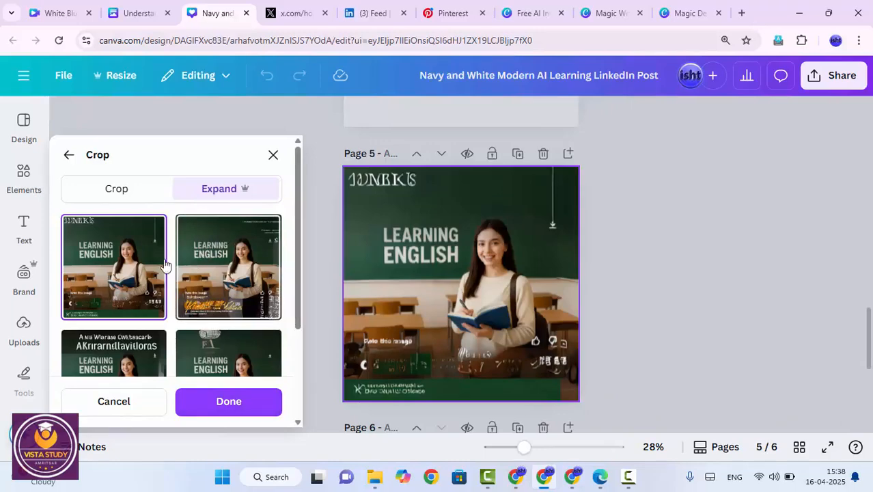
click(147, 272)
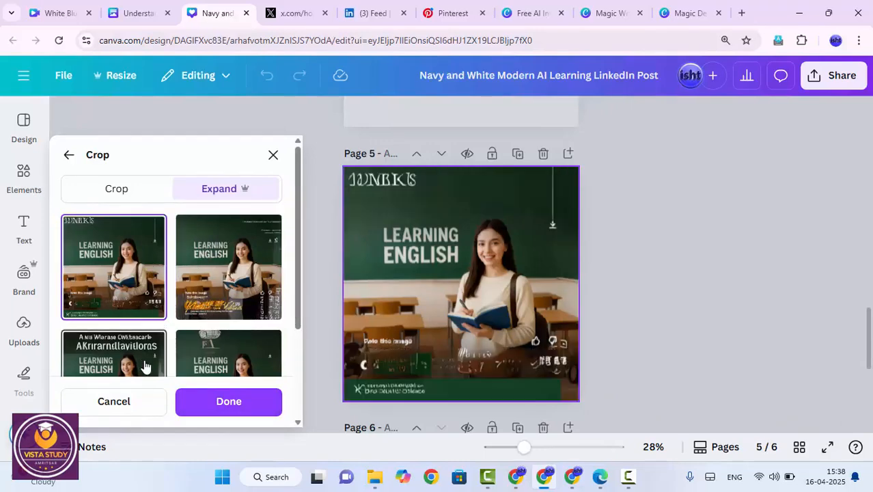
click(142, 366)
scroll(207, 353, down, 1)
click(216, 311)
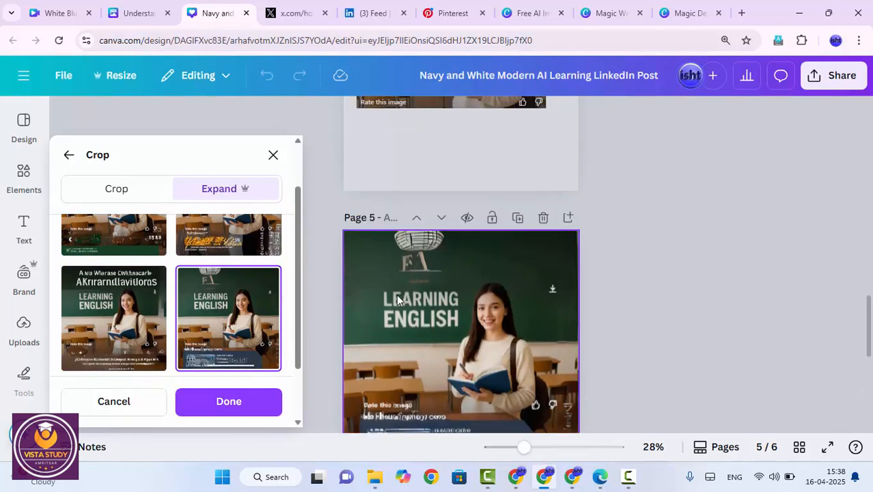
click(259, 246)
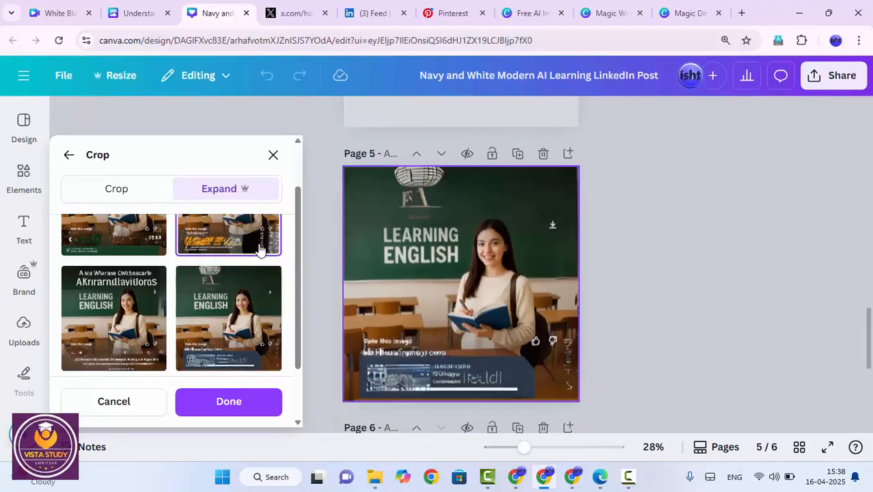
scroll(259, 257, up, 1)
click(143, 278)
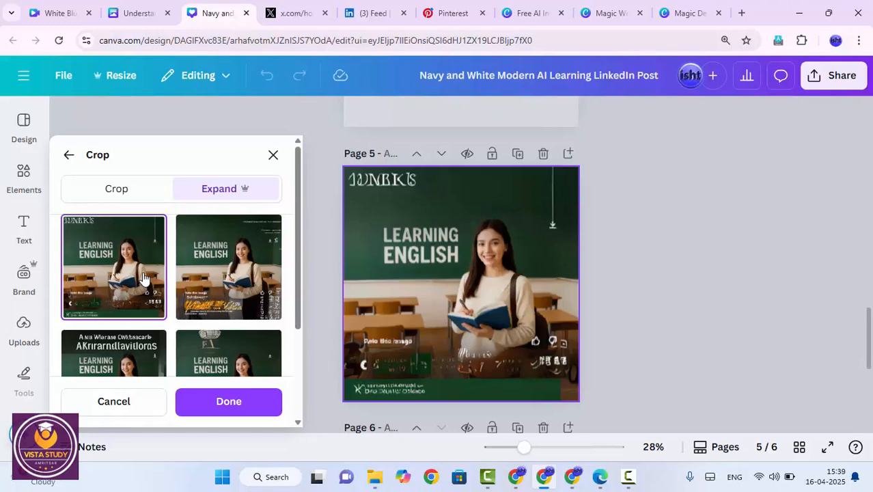
scroll(408, 278, down, 1)
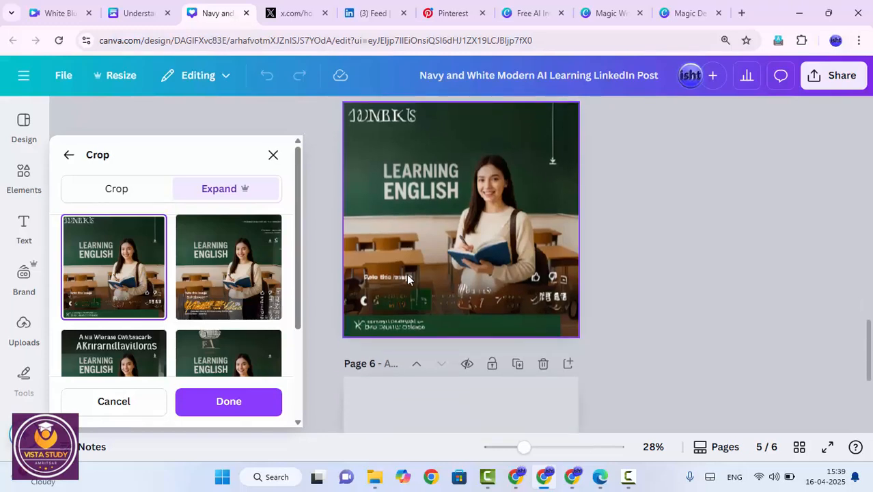
scroll(408, 279, up, 1)
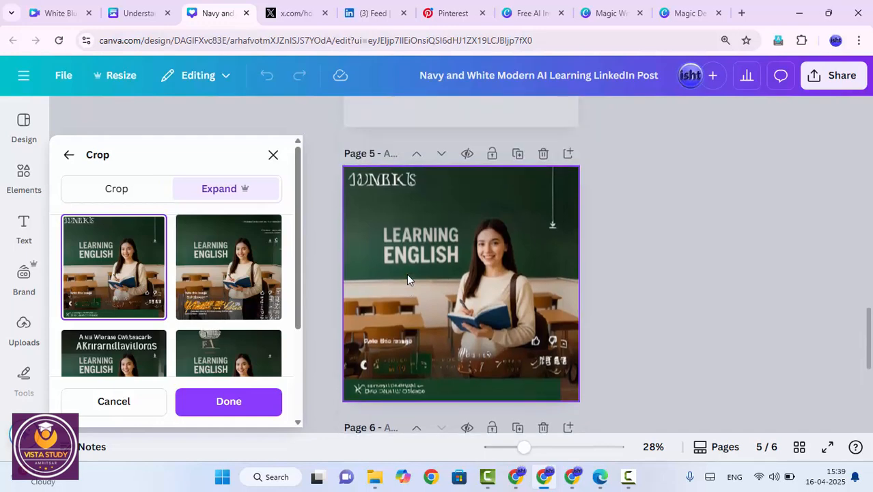